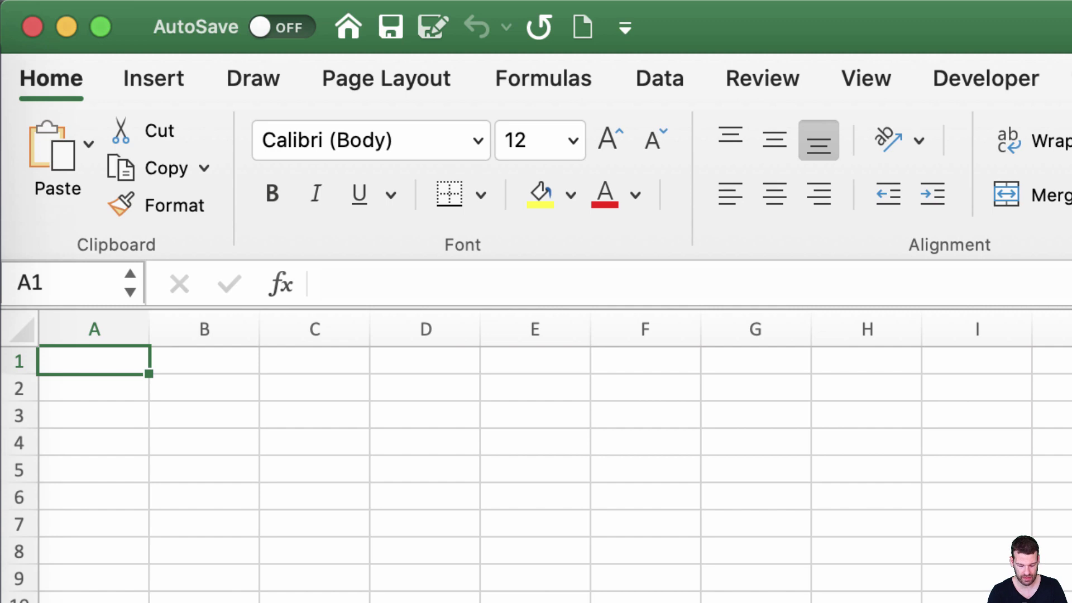
Enter 2 in A1 and the formula =A1*2 in B1 so it shows 4
{"action": "type", "text": "2"}
{"action": "key", "text": "Tab"}
{"action": "type", "text": "="}
{"action": "key", "text": "Left"}
{"action": "type", "text": "* 2"}
{"action": "key", "text": "Return"}
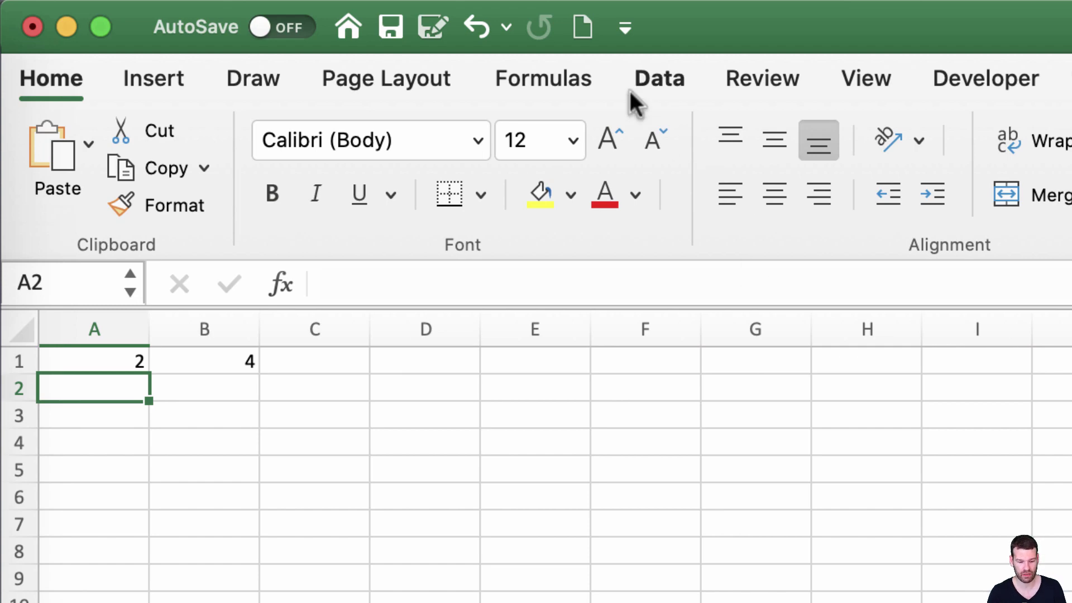
Define a new name Double whose Refers to formula is =lambda(x, x * 2)
{"action": "left_click", "coordinate": [591, 100]}
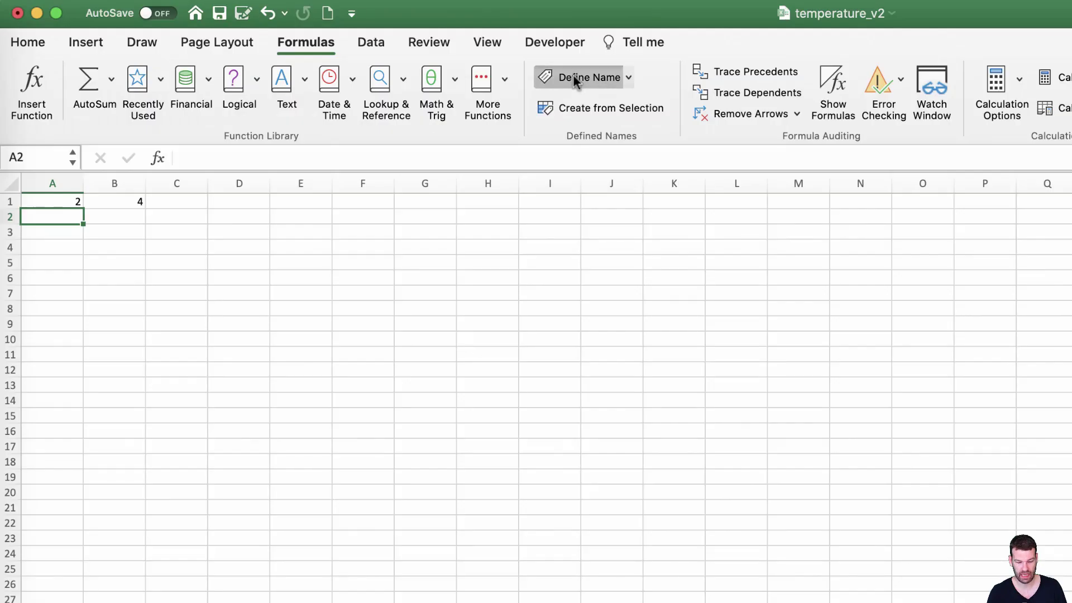
{"action": "left_click", "coordinate": [1026, 142]}
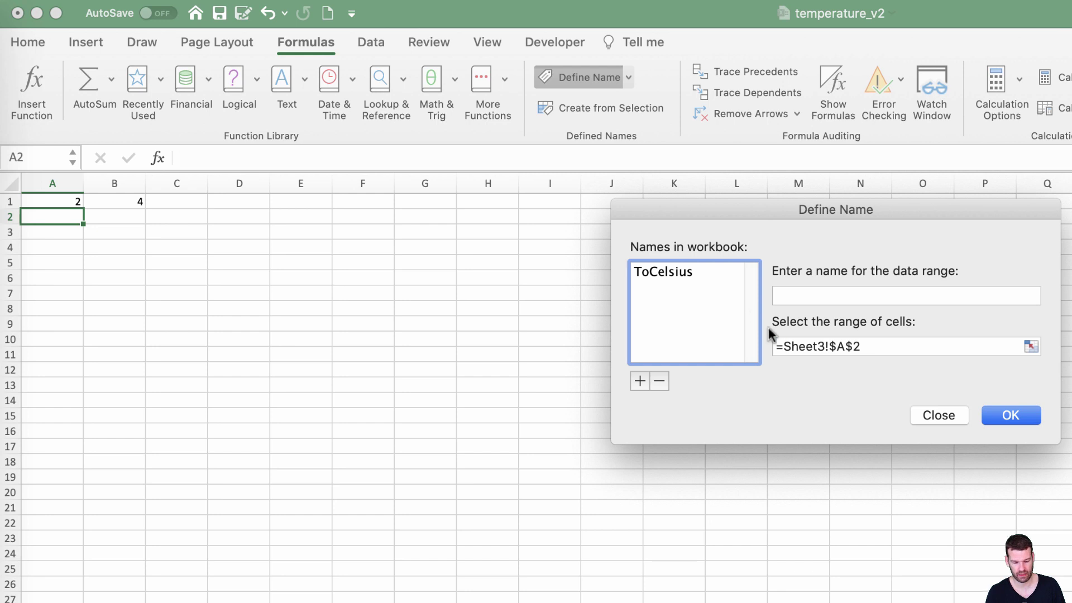
{"action": "left_click", "coordinate": [805, 295]}
{"action": "type", "text": "Double"}
{"action": "key", "text": "Tab"}
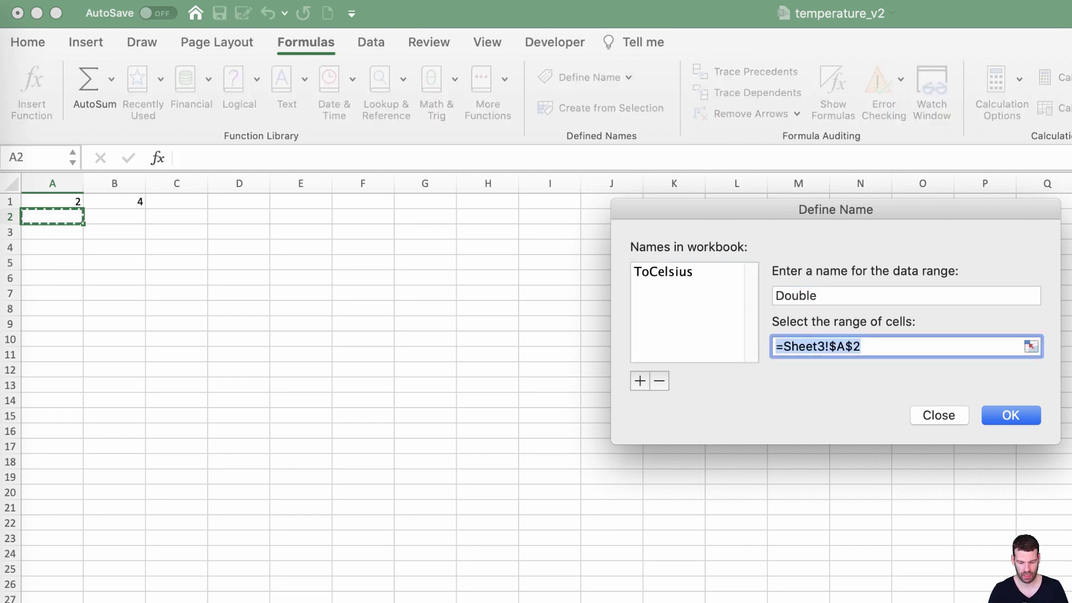
{"action": "type", "text": "=lambda(x,"}
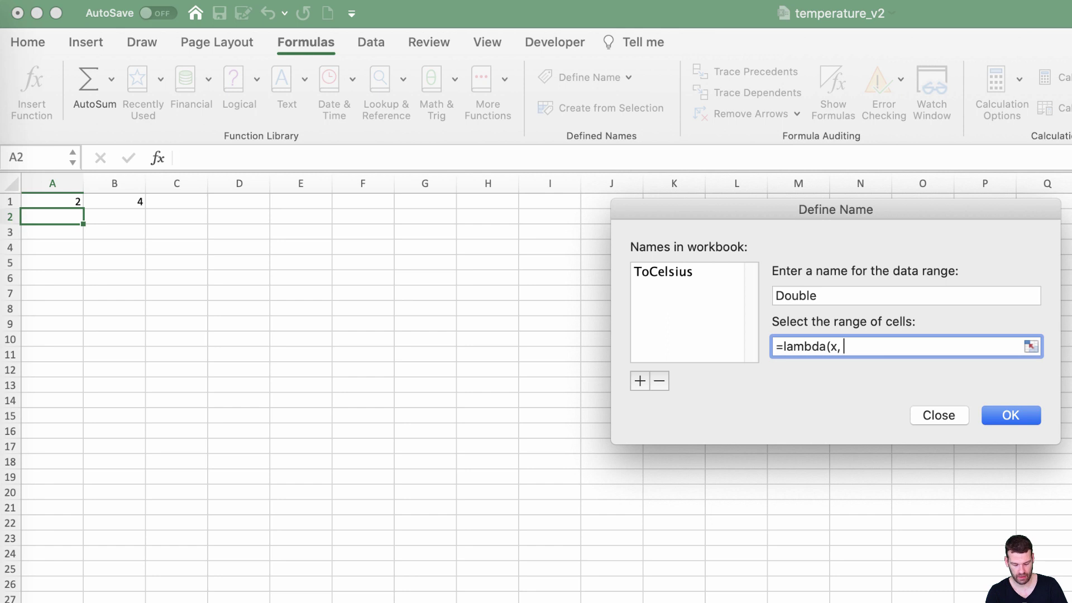
{"action": "type", "text": "x * 2"}
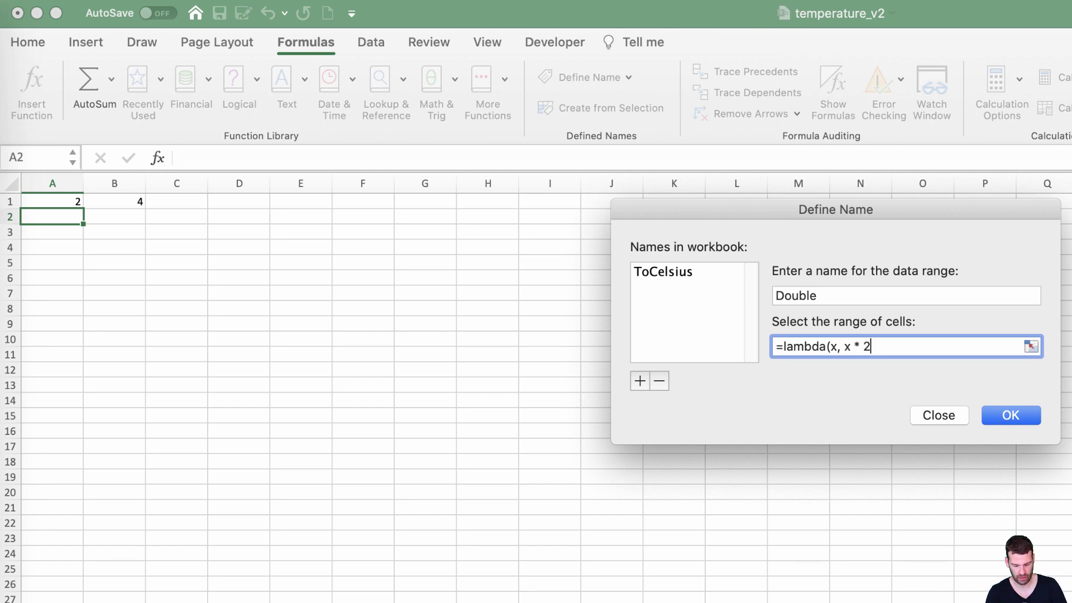
{"action": "type", "text": ")"}
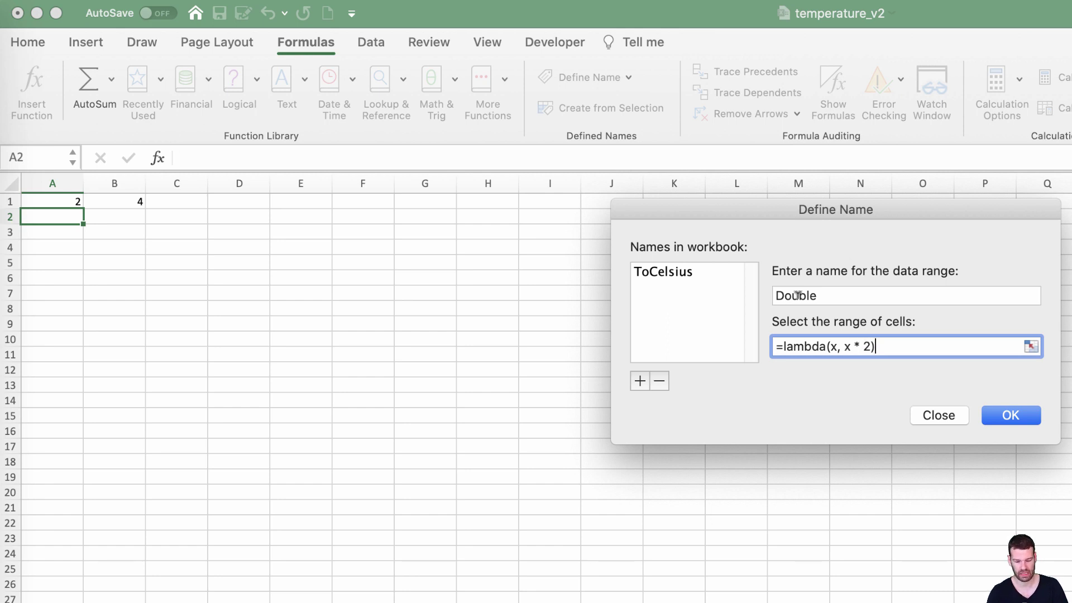
Save the Double name, then enter 2 in A2 and =Double(A2) in B2
{"action": "left_click", "coordinate": [1027, 420]}
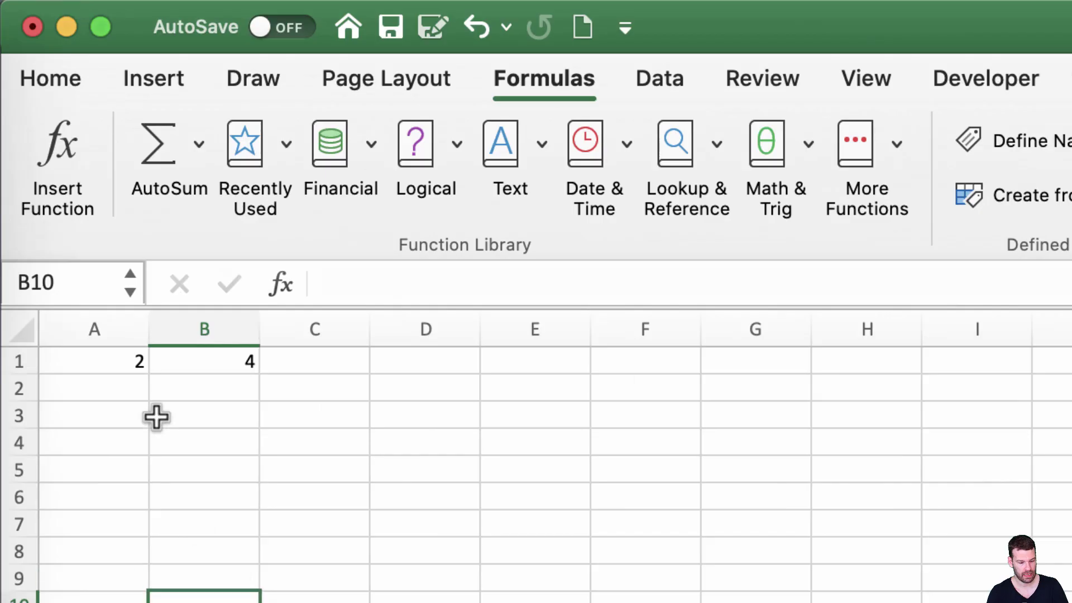
{"action": "left_click", "coordinate": [65, 215]}
{"action": "type", "text": "2"}
{"action": "key", "text": "Tab"}
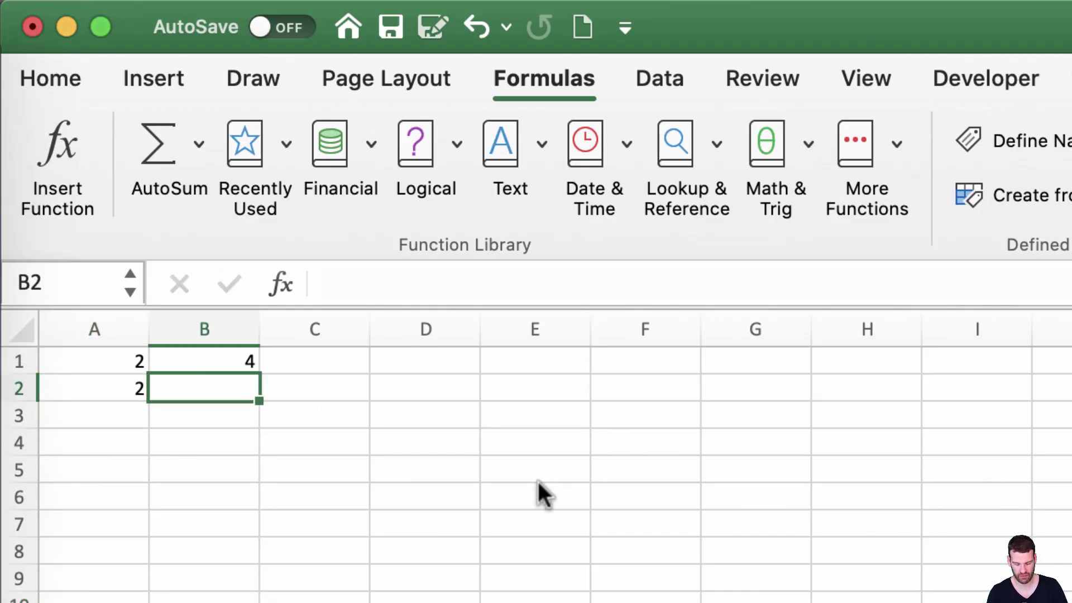
{"action": "type", "text": "=Double"}
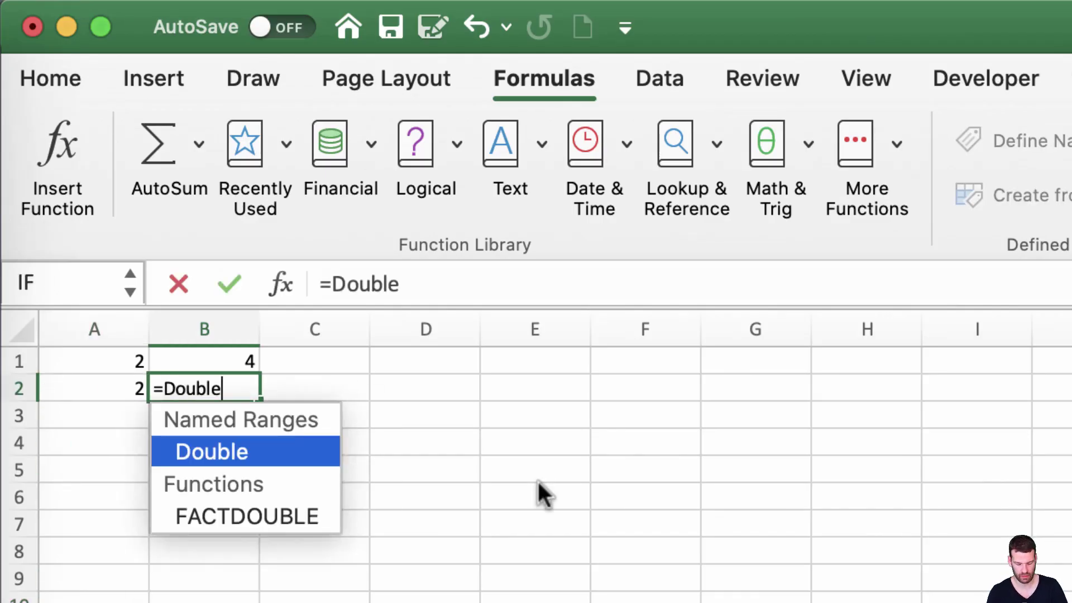
{"action": "type", "text": "(A2"}
{"action": "key", "text": "Return"}
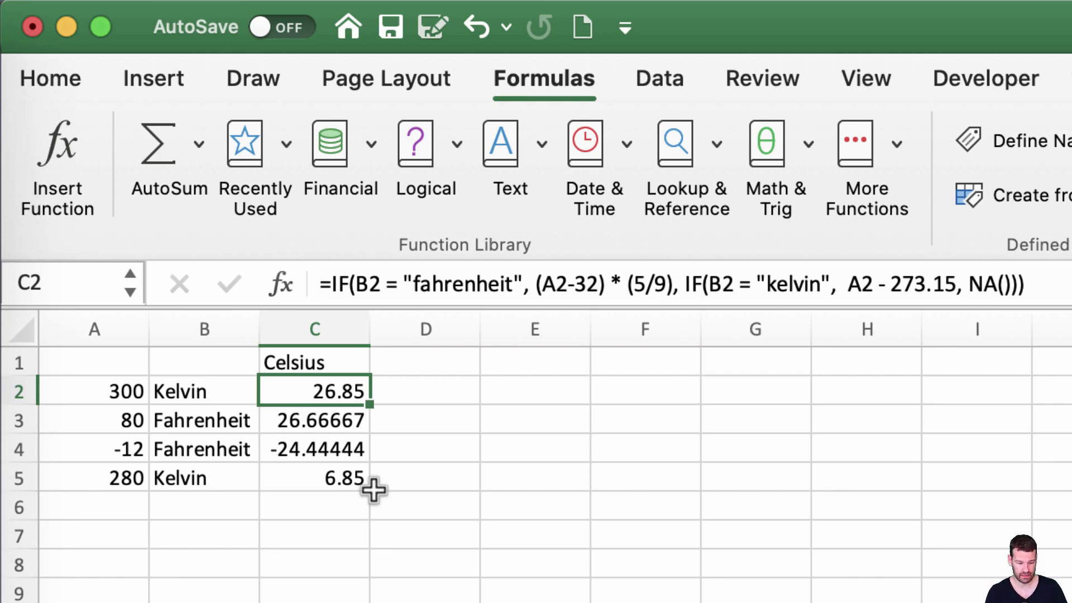
{"action": "left_click", "coordinate": [1067, 279]}
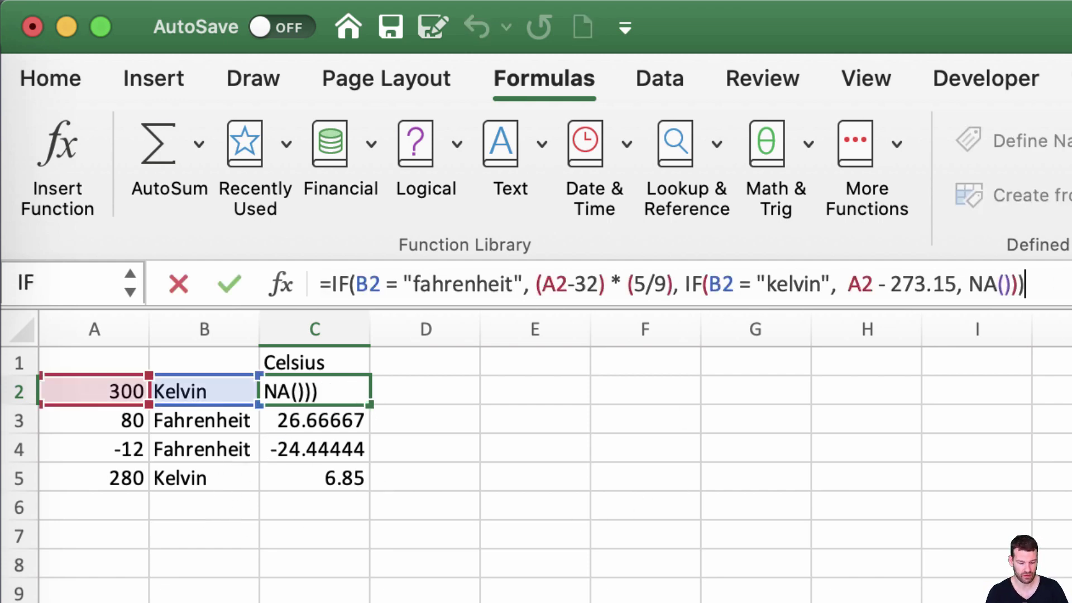
{"action": "key", "text": "Escape"}
{"action": "left_click", "coordinate": [343, 421]}
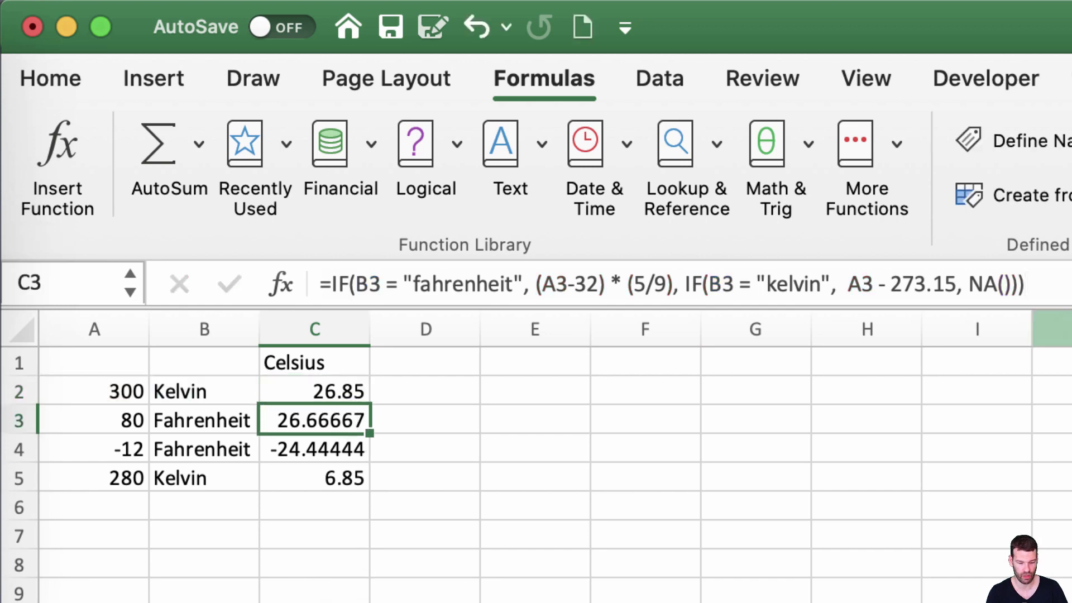
{"action": "left_click", "coordinate": [1061, 285]}
{"action": "key", "text": "Escape"}
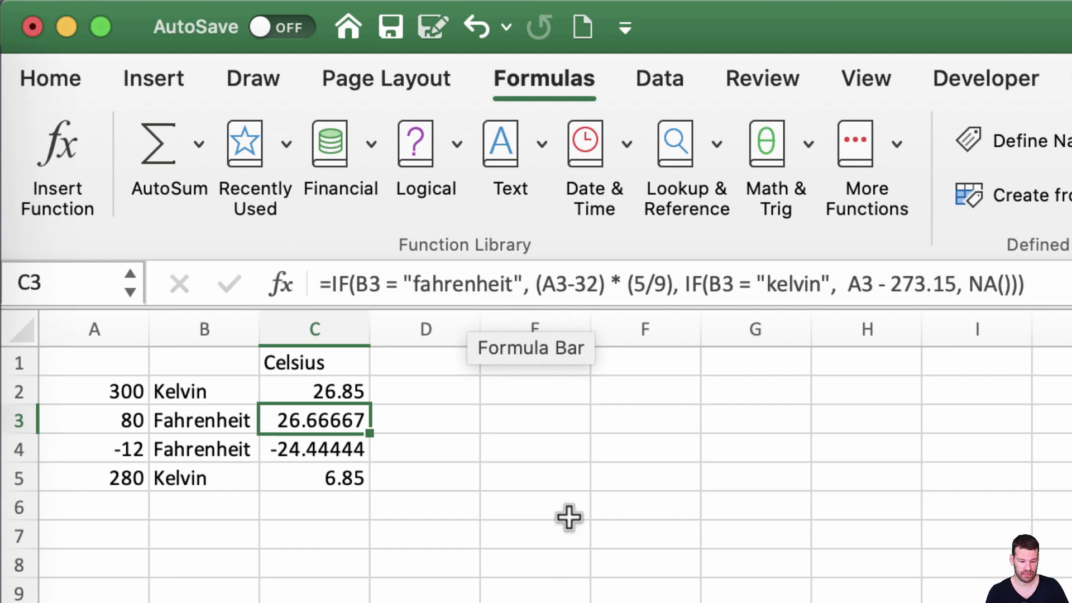
{"action": "left_click", "coordinate": [342, 384]}
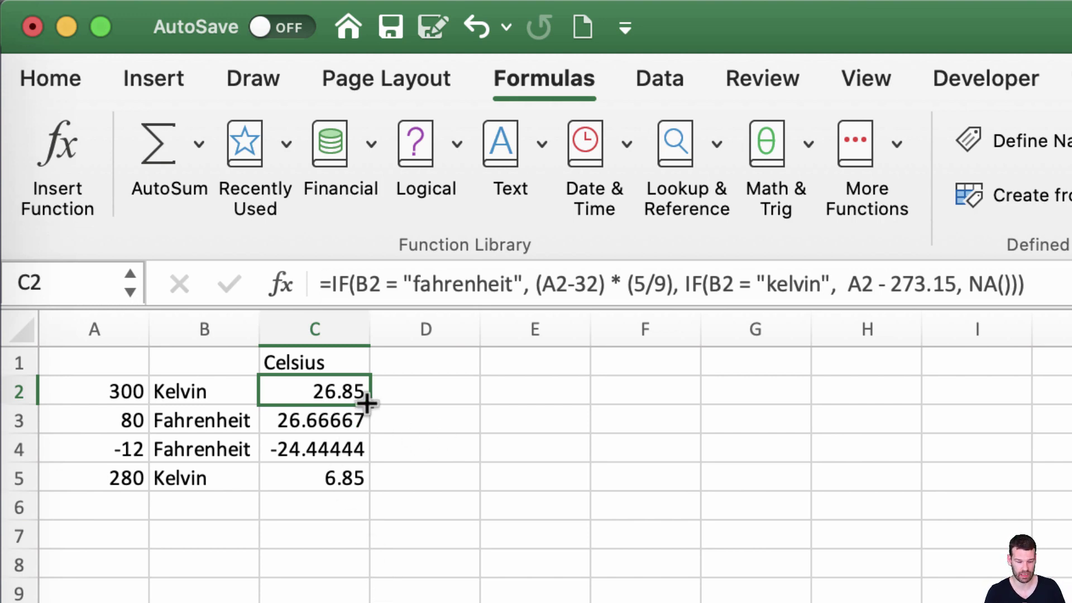
{"action": "left_click", "coordinate": [357, 430]}
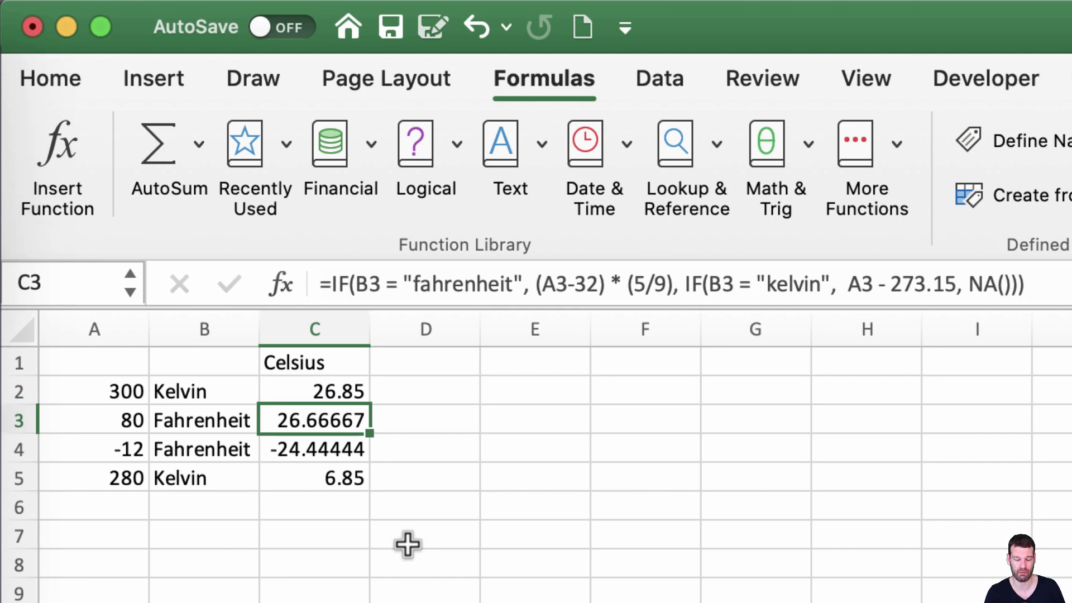
{"action": "left_click", "coordinate": [347, 391]}
{"action": "left_click", "coordinate": [349, 416]}
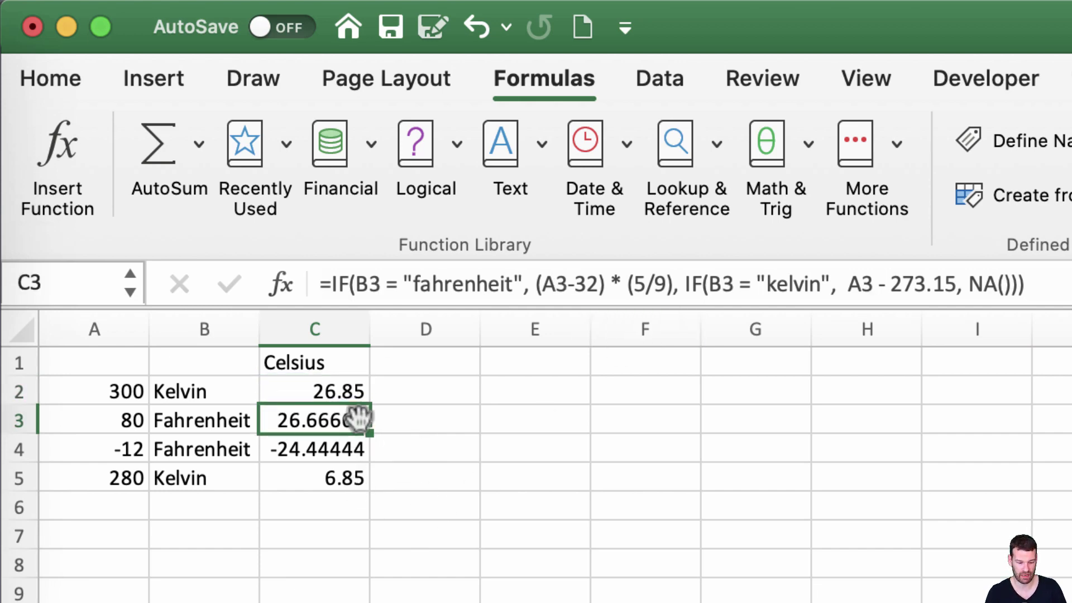
{"action": "left_click", "coordinate": [1071, 593]}
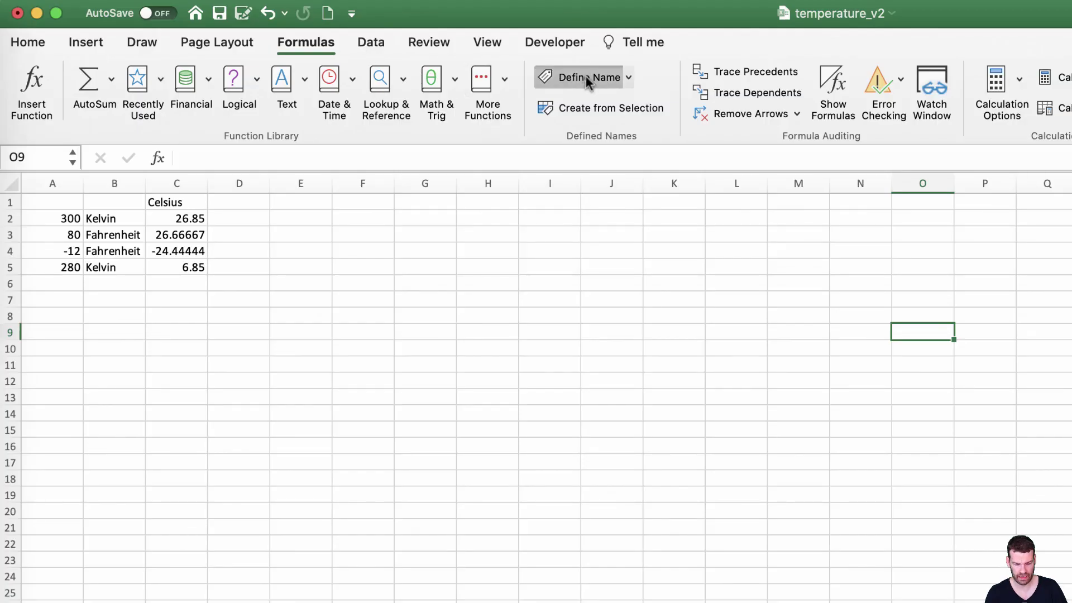
{"action": "left_click", "coordinate": [1037, 144]}
{"action": "left_click", "coordinate": [698, 289]}
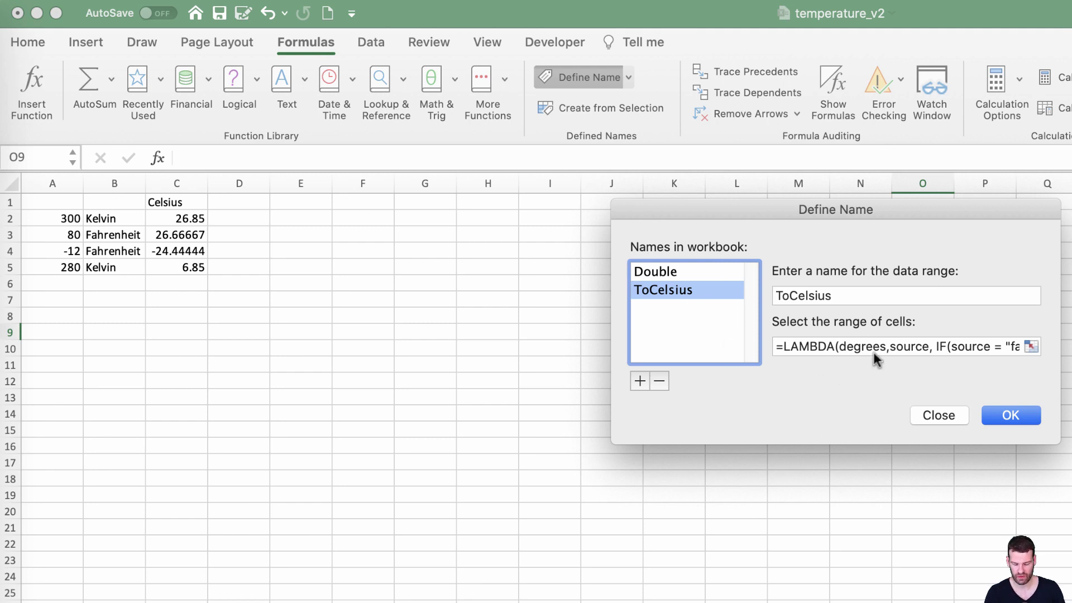
{"action": "left_click", "coordinate": [867, 346]}
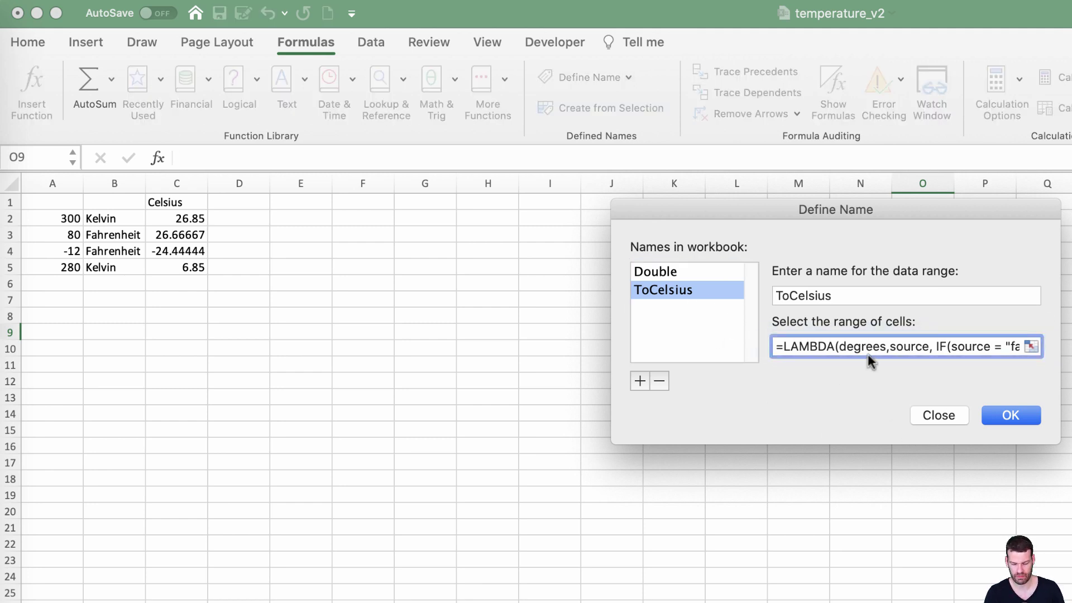
{"action": "left_click", "coordinate": [912, 346]}
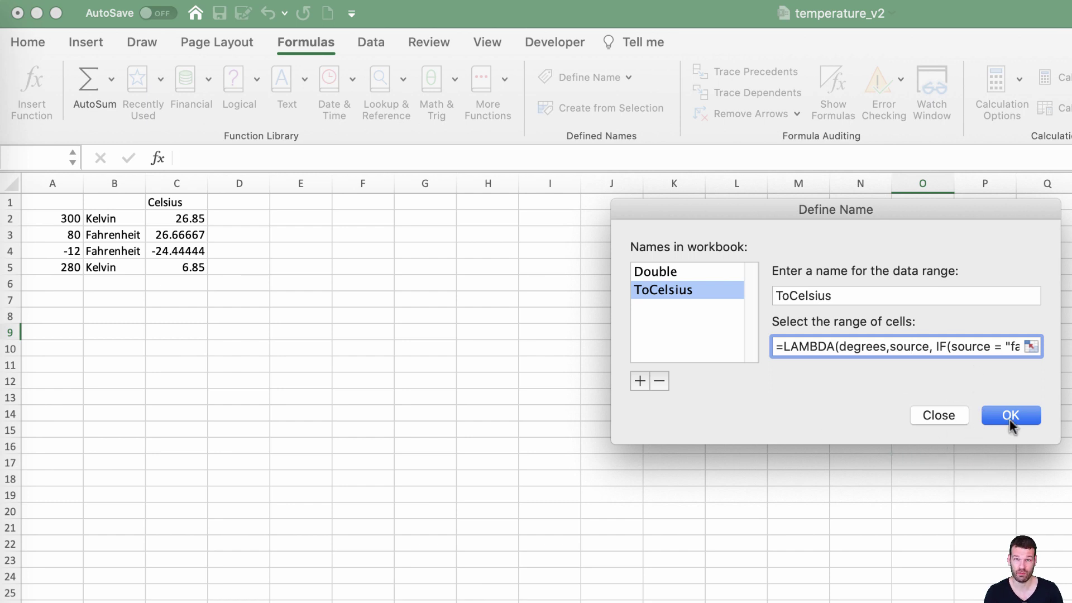
{"action": "left_click", "coordinate": [948, 419]}
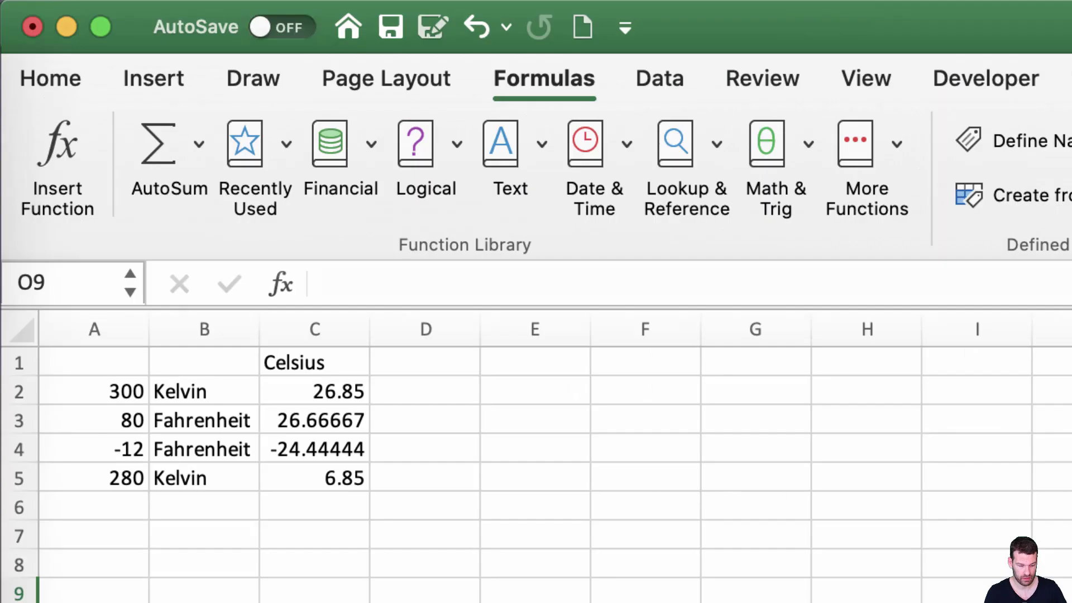
Replace C2's nested IF with a ToCelsius formula, which first returns #VALUE!
{"action": "left_click", "coordinate": [348, 399]}
{"action": "type", "text": "="}
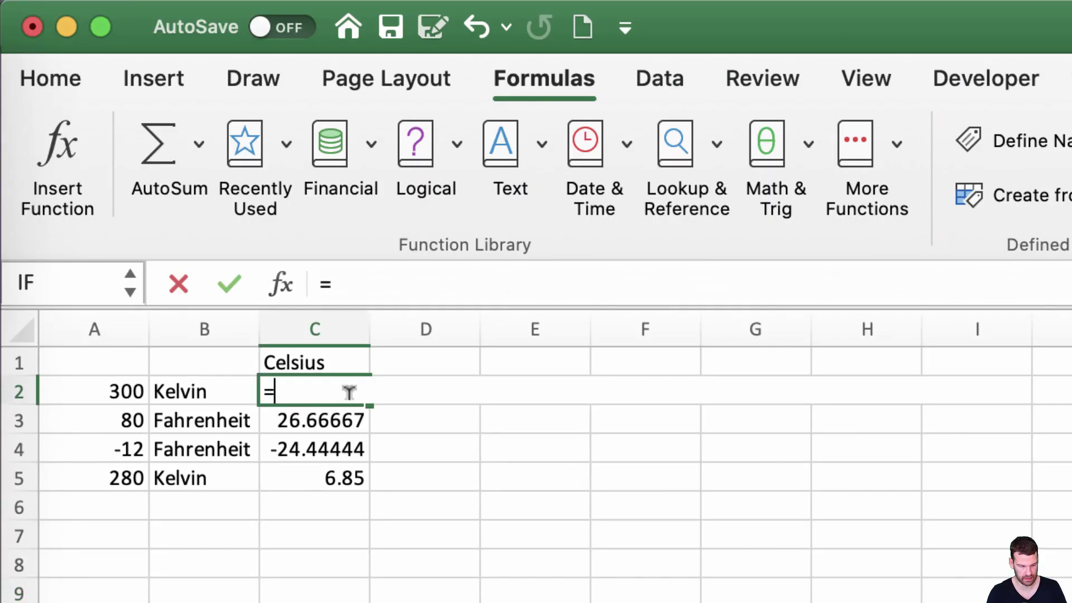
{"action": "type", "text": "ToColsius("}
{"action": "key", "text": "Left"}
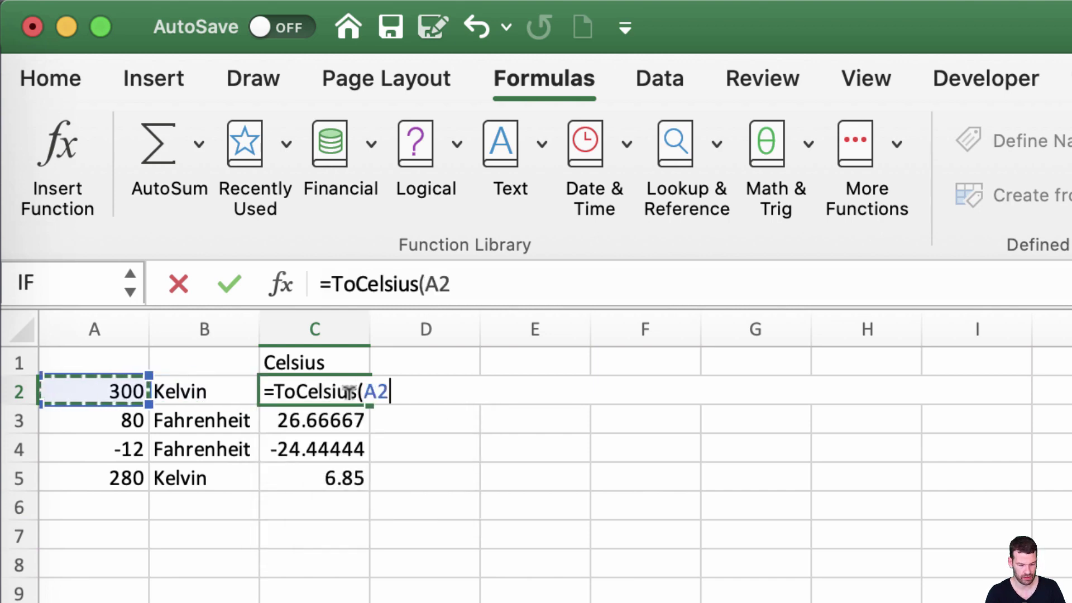
{"action": "type", "text": ")"}
{"action": "key", "text": "Return"}
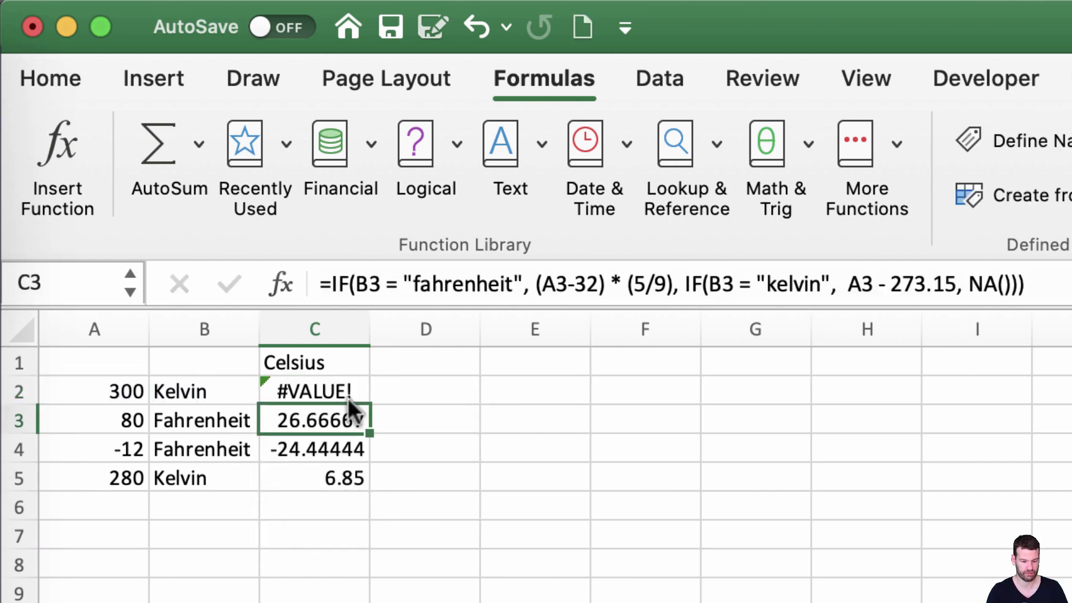
Add B2 as the unit argument so C2 reads =ToCelsius(A2,B2)
{"action": "left_click", "coordinate": [347, 398]}
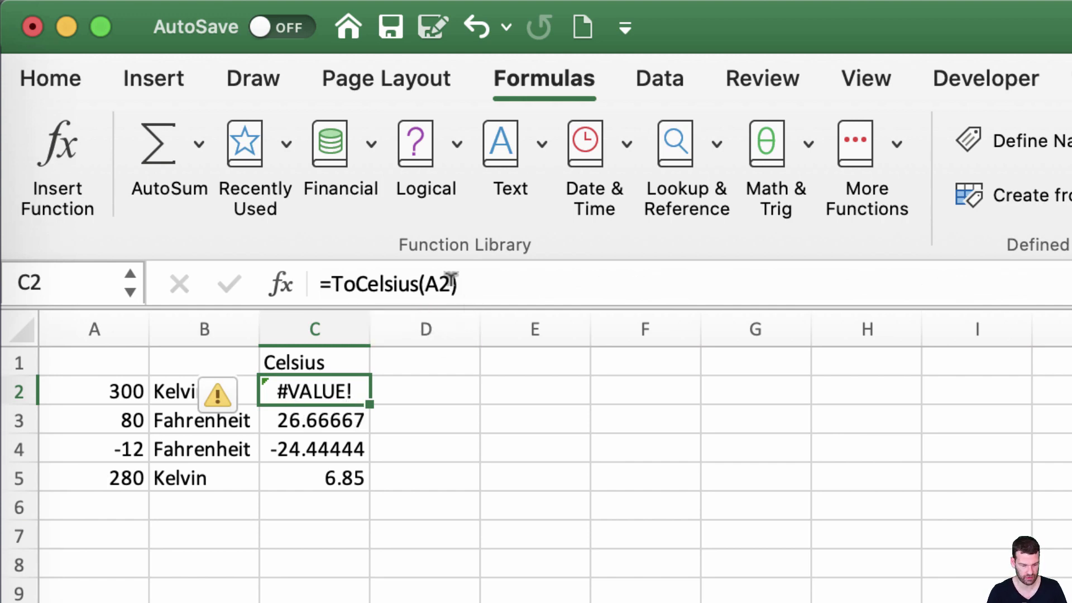
{"action": "left_click", "coordinate": [451, 282]}
{"action": "type", "text": ","}
{"action": "key", "text": "Left"}
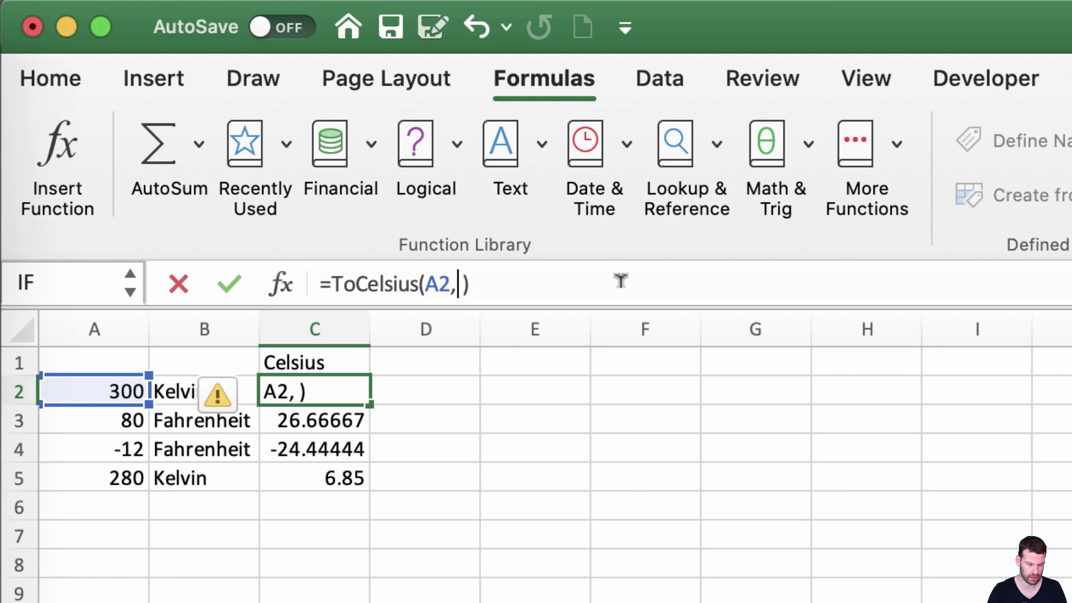
{"action": "left_click", "coordinate": [180, 389]}
{"action": "key", "text": "Return"}
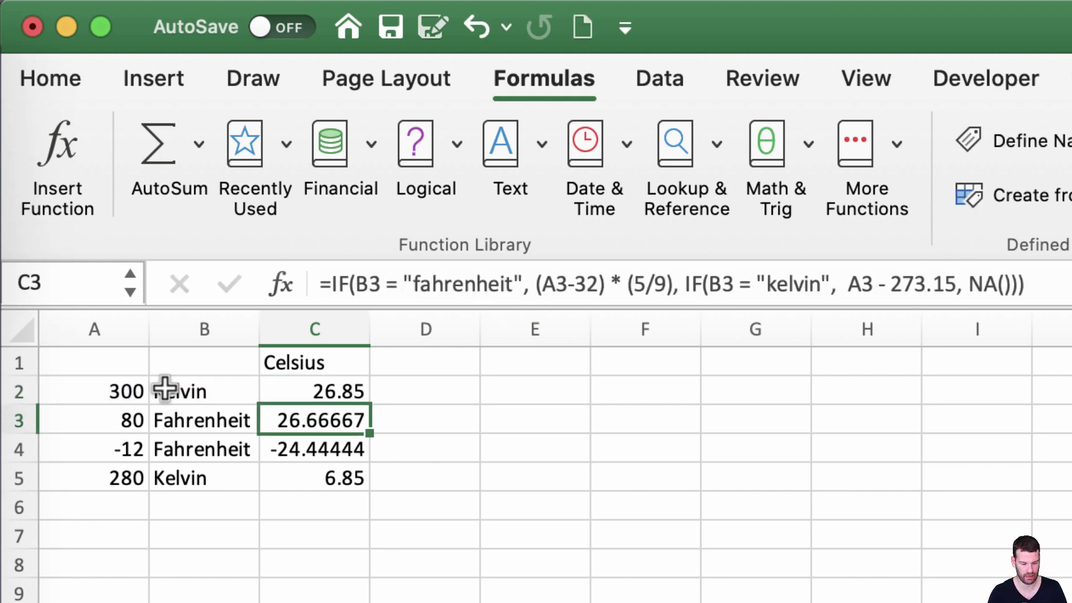
Fill C2's ToCelsius formula down to C5 and check C4's copy
{"action": "left_click", "coordinate": [366, 391]}
{"action": "double_click", "coordinate": [370, 404]}
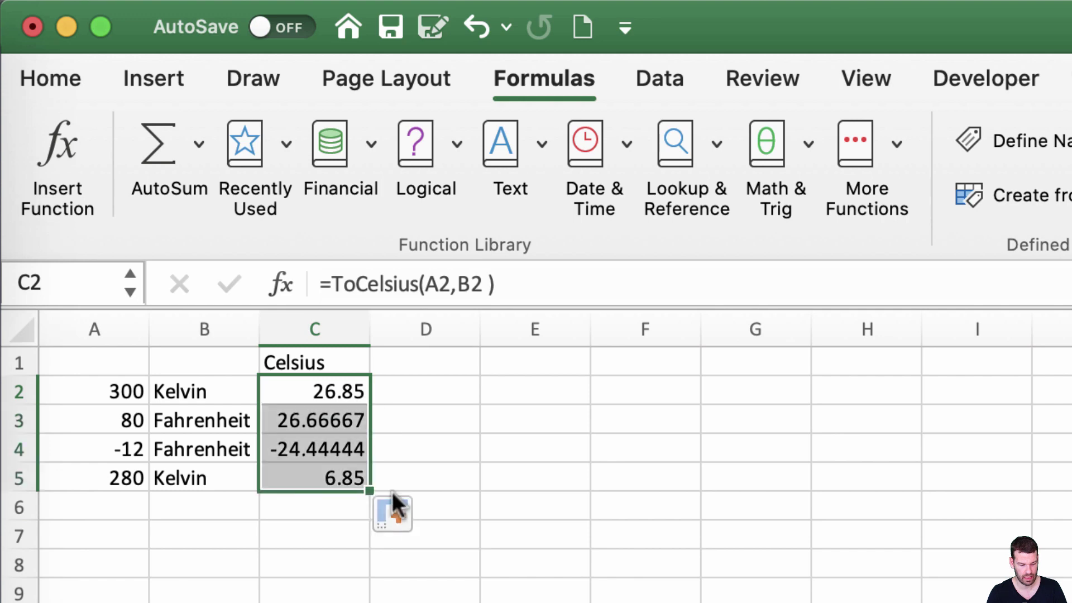
{"action": "left_click", "coordinate": [344, 447]}
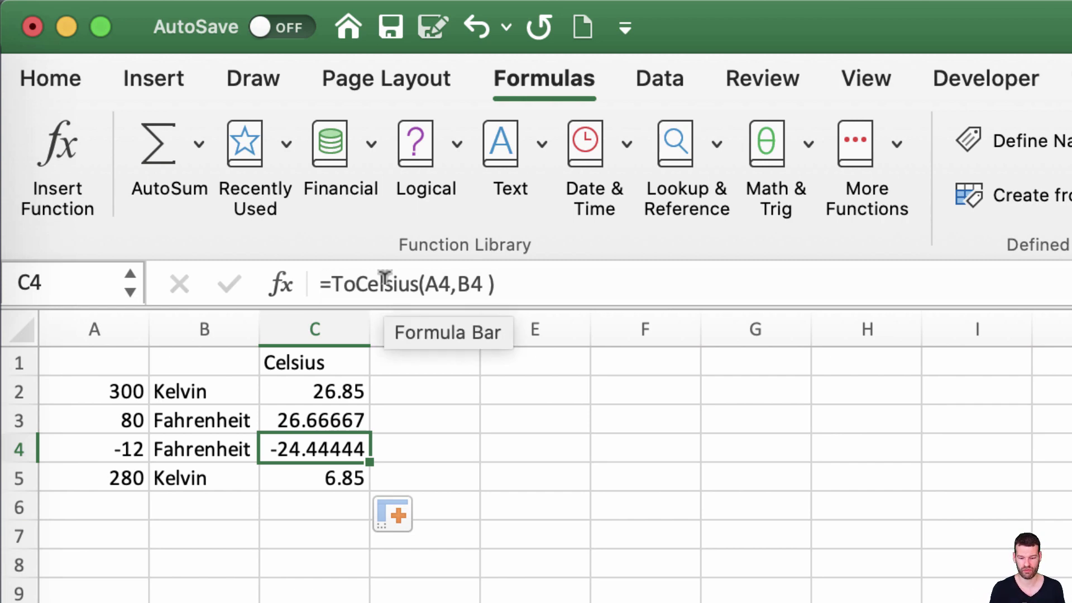
Review the Double and ToCelsius entries in the workbook's names list, then close it
{"action": "left_click", "coordinate": [1037, 147]}
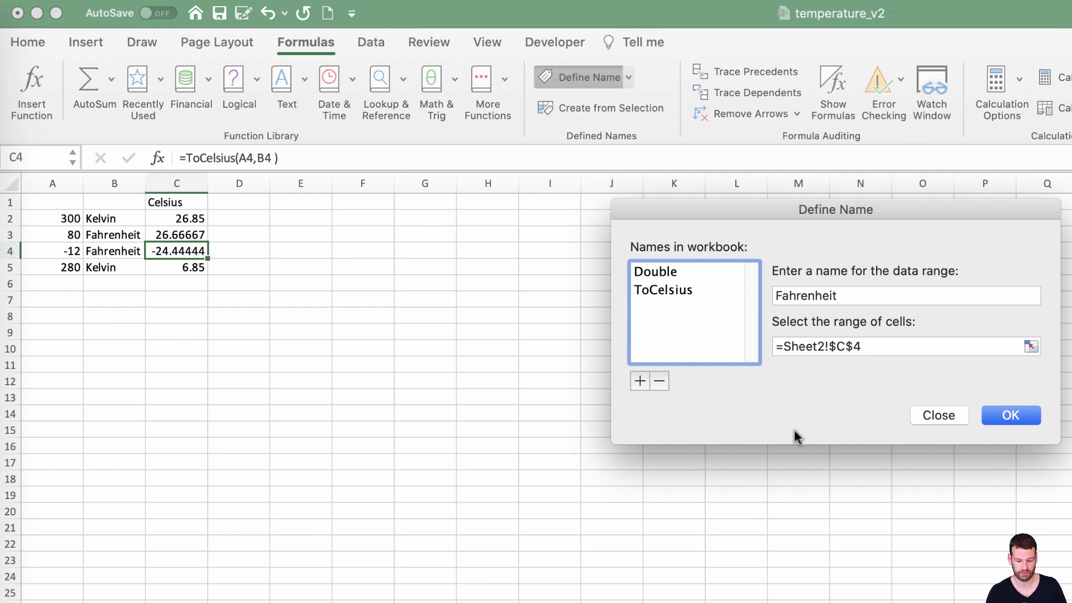
{"action": "left_click", "coordinate": [932, 415]}
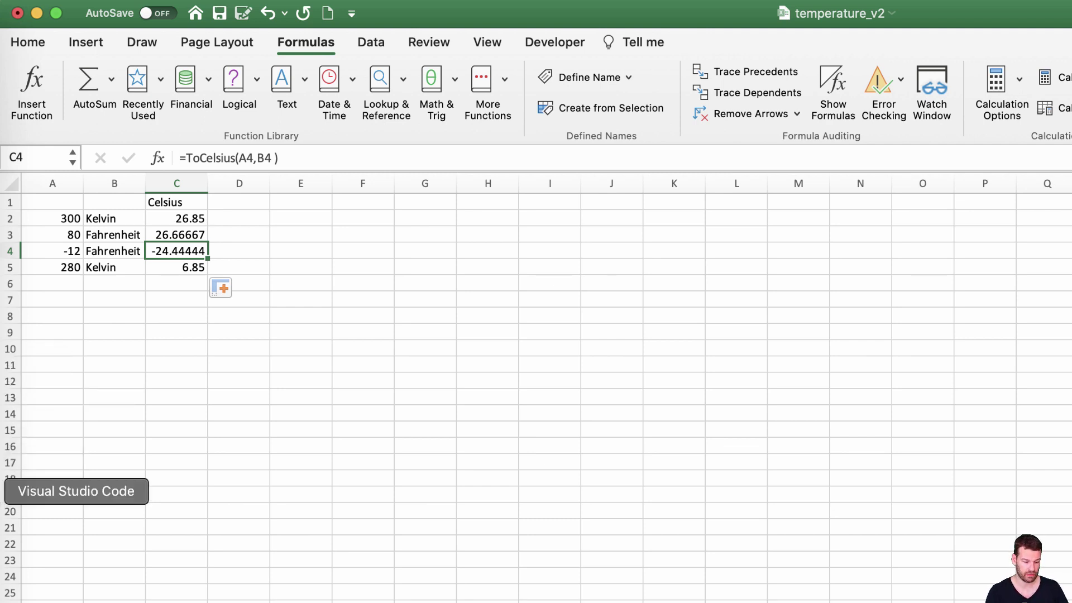
Jump to the xlwings post's Managing Lambda Functions Across Workbooks section and select the lambda_report.py code
{"action": "left_click", "coordinate": [2, 491]}
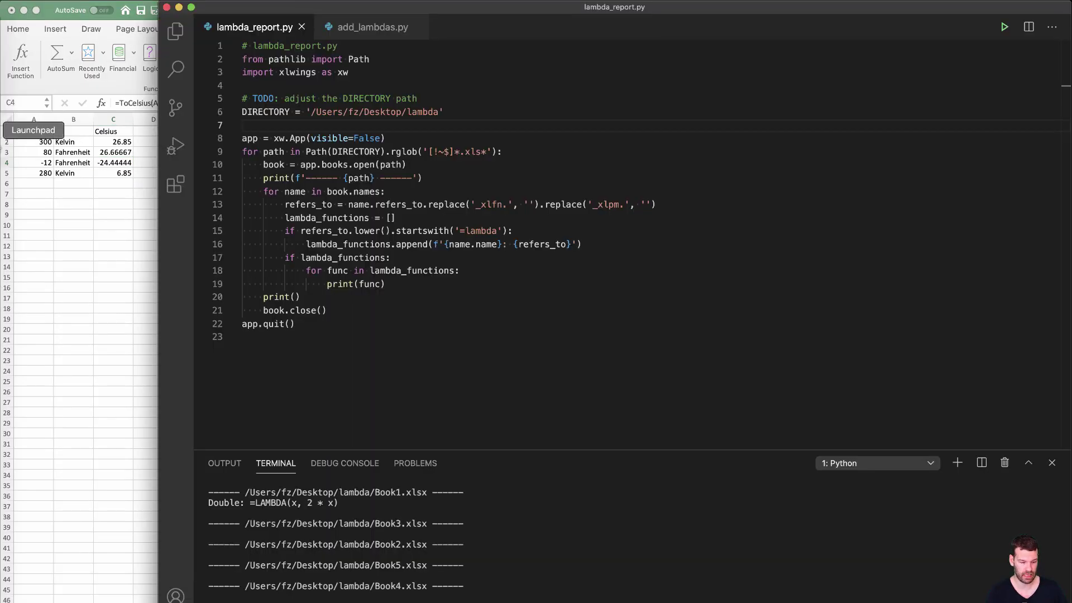
{"action": "left_click", "coordinate": [3, 150]}
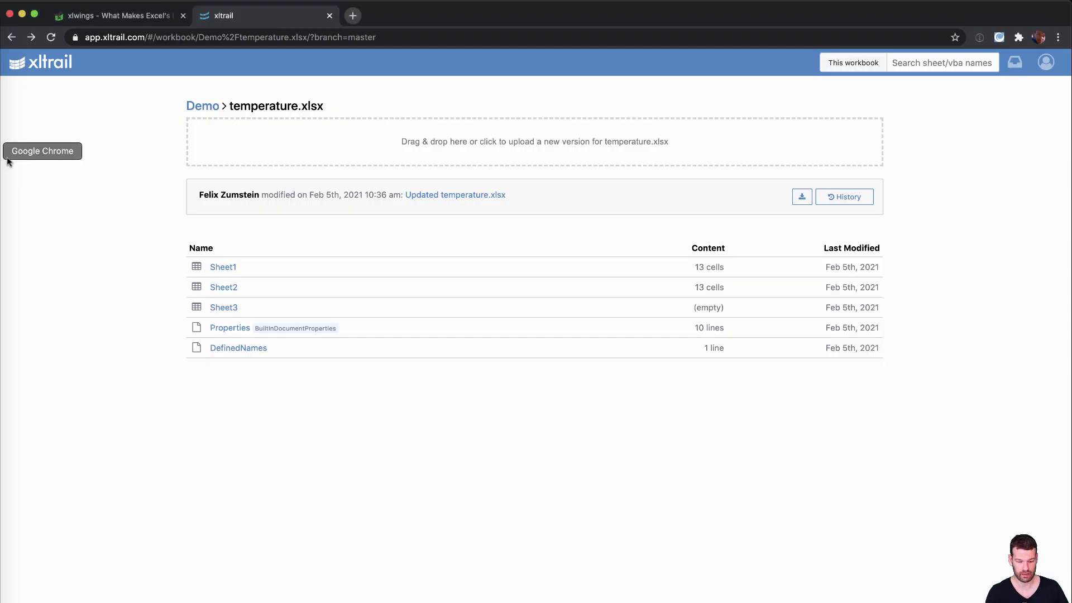
{"action": "left_click", "coordinate": [109, 18]}
{"action": "scroll", "coordinate": [629, 411], "scroll_direction": "down", "scroll_amount": 4}
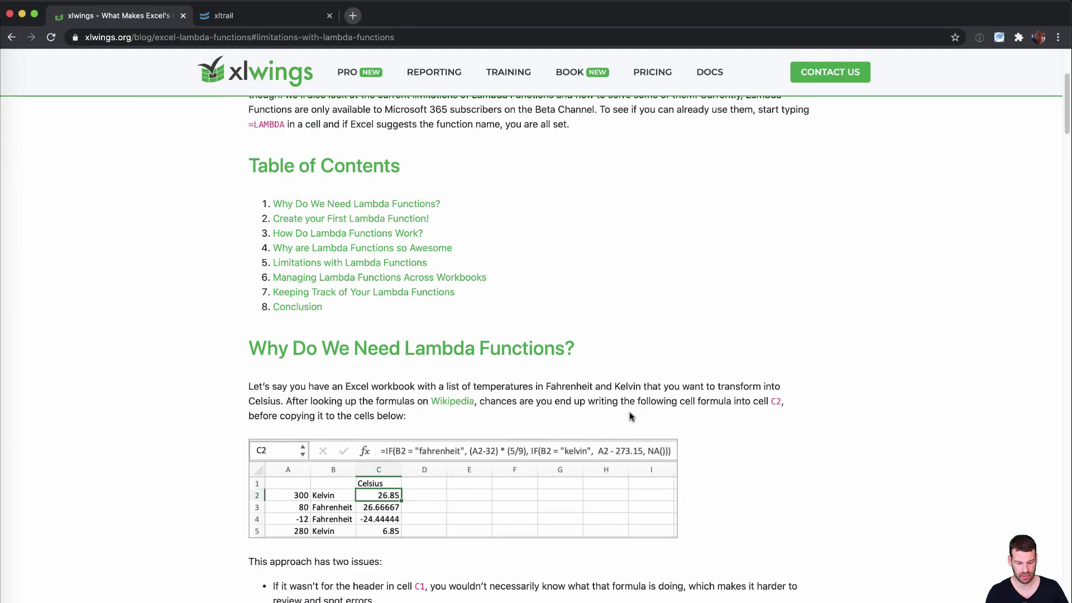
{"action": "scroll", "coordinate": [418, 292], "scroll_direction": "up", "scroll_amount": 1}
{"action": "left_click", "coordinate": [365, 276]}
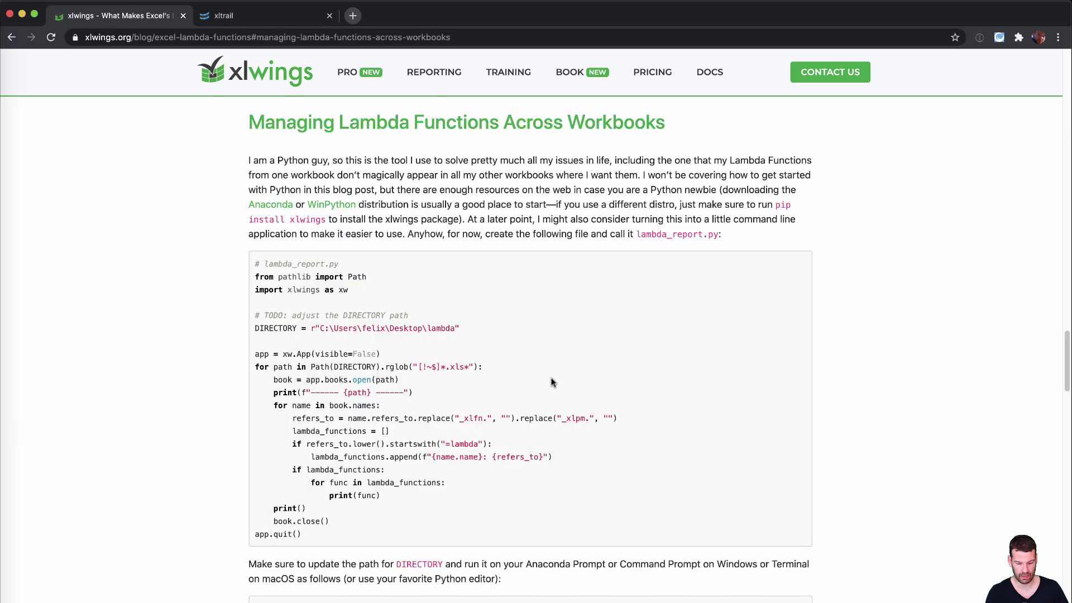
{"action": "left_click_drag", "start_coordinate": [316, 289], "coordinate": [552, 510]}
{"action": "scroll", "coordinate": [477, 380], "scroll_direction": "down", "scroll_amount": 15}
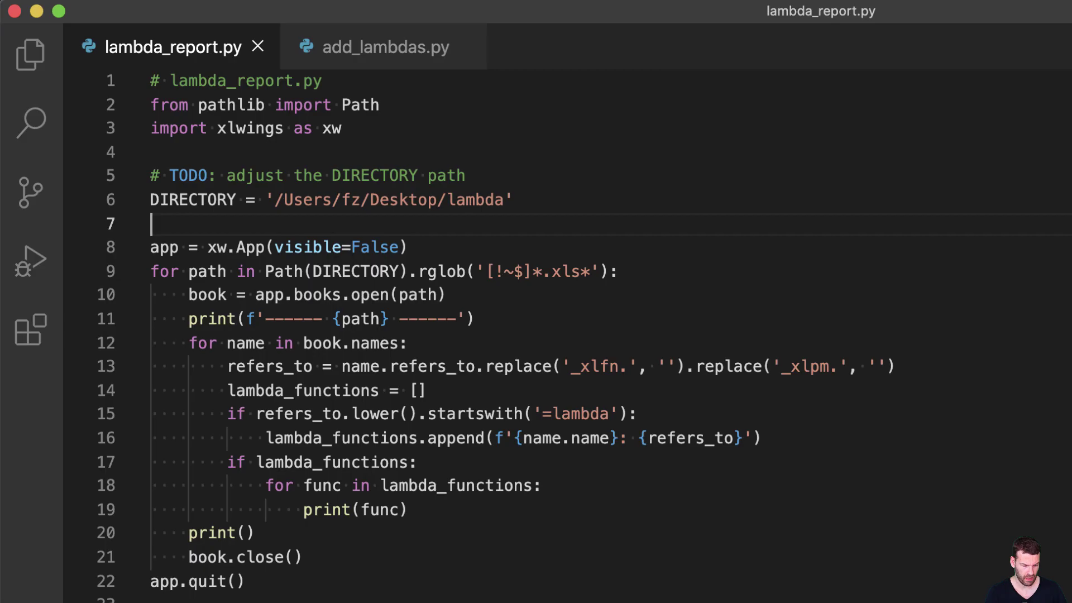
Highlight the DIRECTORY path /Users/fz/Desktop/lambda in lambda_report.py and open that folder in Finder
{"action": "left_click", "coordinate": [557, 328]}
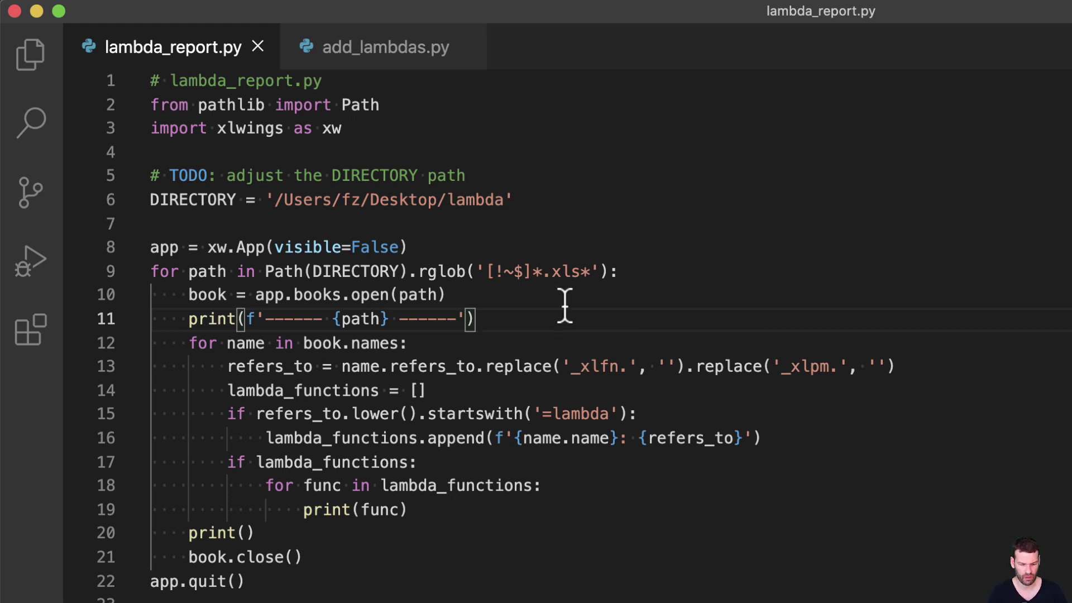
{"action": "left_click_drag", "start_coordinate": [538, 204], "coordinate": [266, 201]}
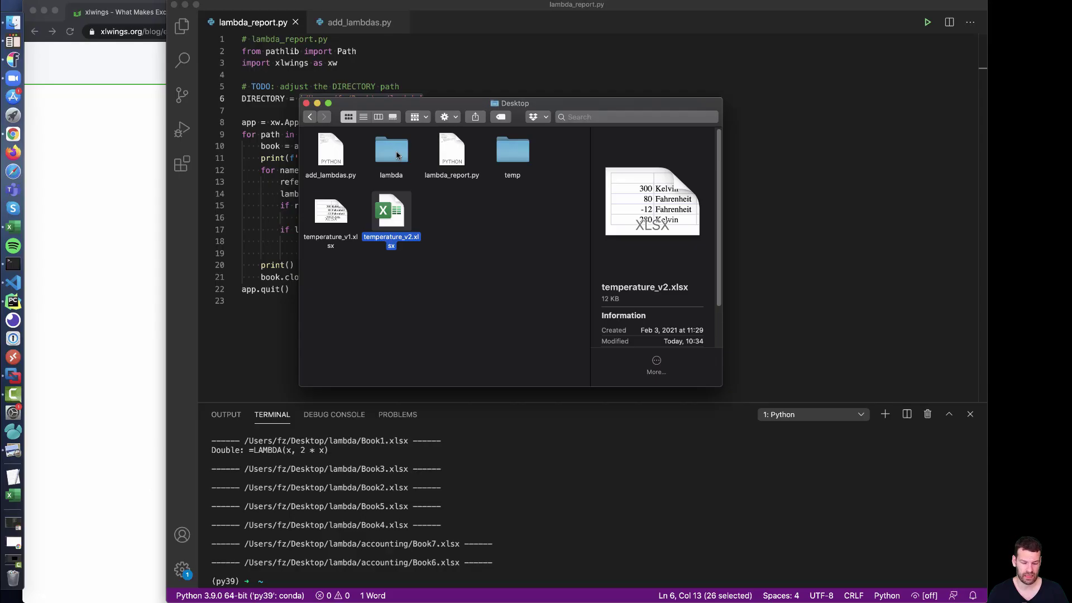
{"action": "double_click", "coordinate": [397, 155]}
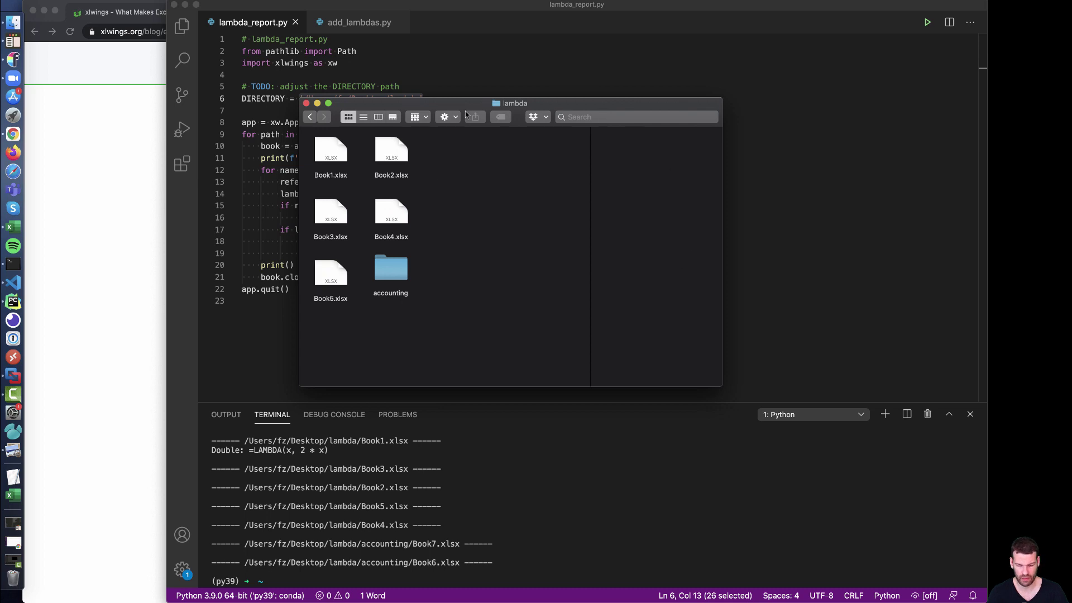
Browse Book1–Book5 and the accounting subfolder's Book6 and Book7, then return to VS Code
{"action": "left_click_drag", "start_coordinate": [467, 106], "coordinate": [565, 188]}
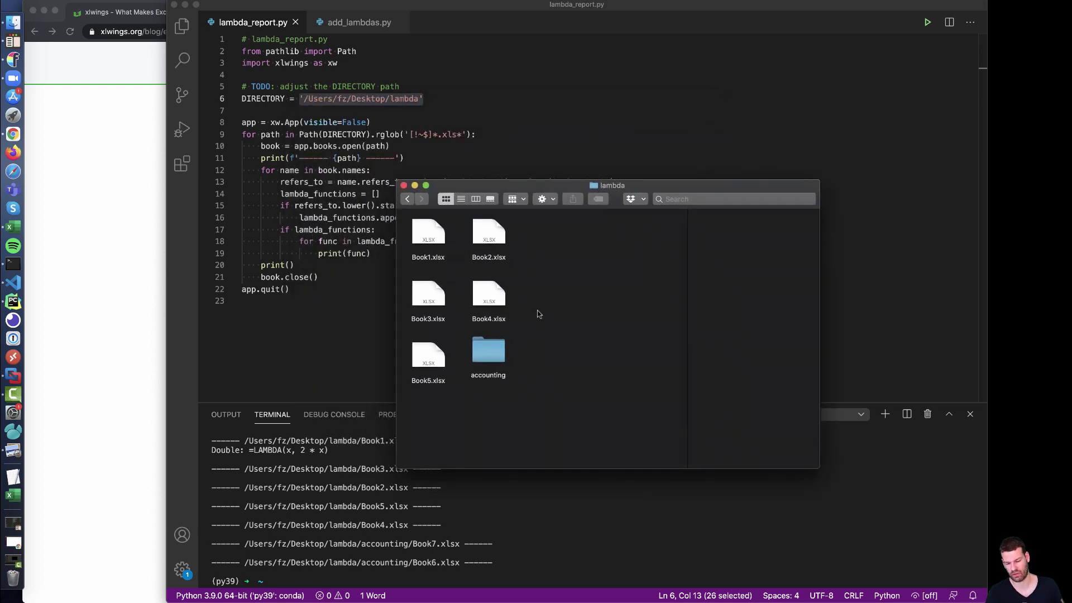
{"action": "double_click", "coordinate": [498, 353]}
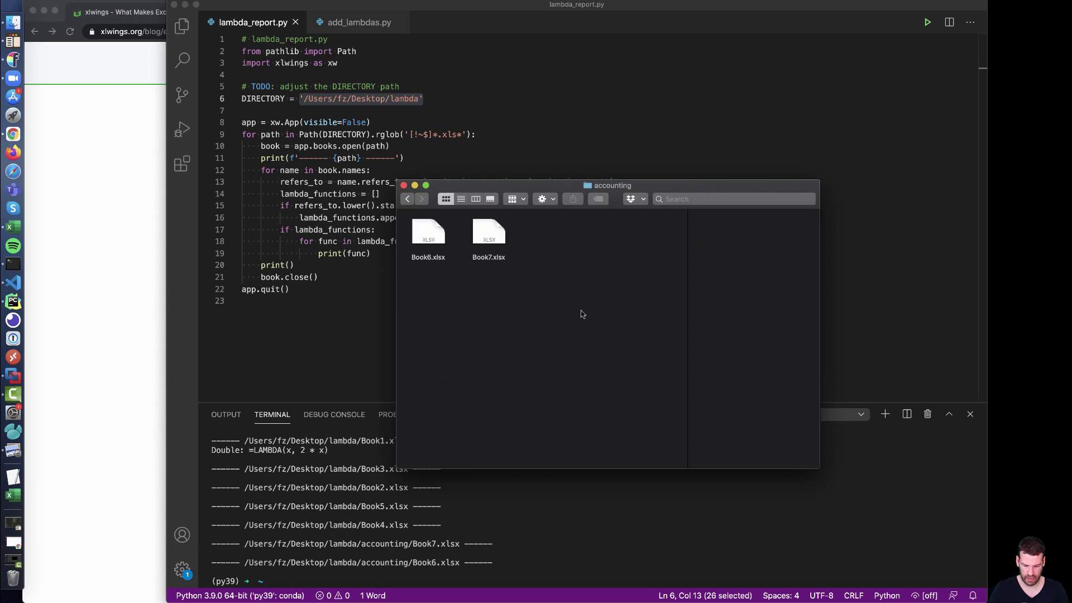
{"action": "key", "text": "super+Up"}
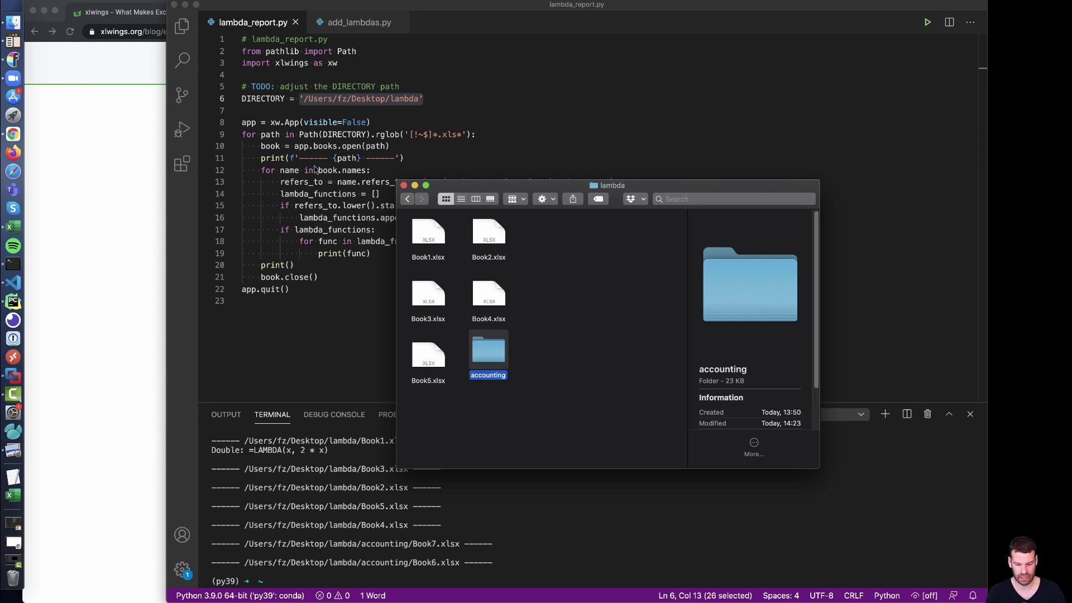
{"action": "left_click", "coordinate": [329, 186]}
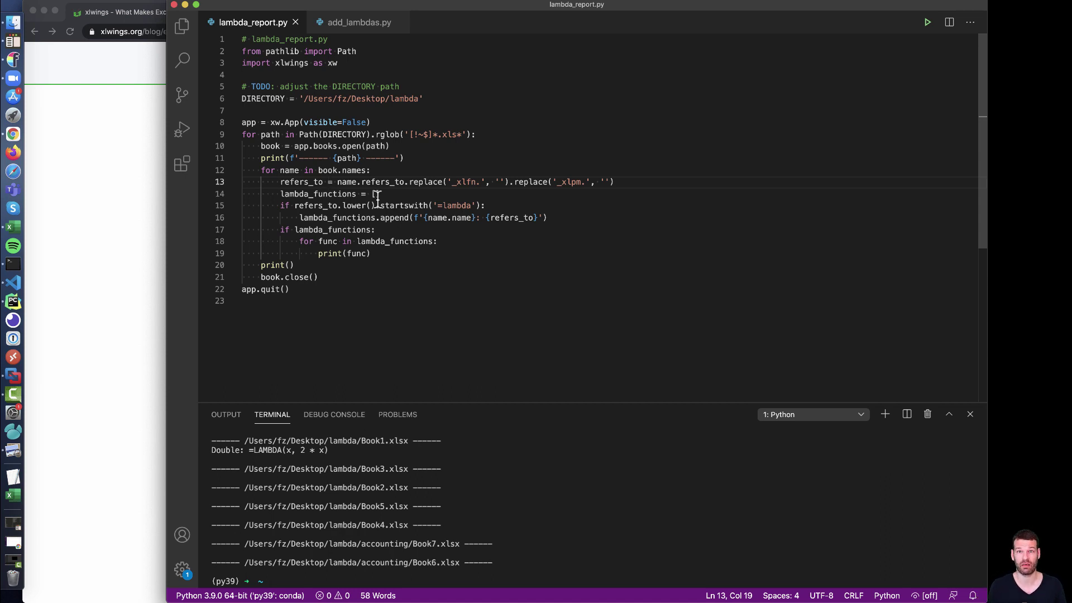
Run lambda_report.py, highlight the Double lambda it reports in Book1.xlsx, then switch to add_lambdas.py
{"action": "left_click", "coordinate": [431, 158]}
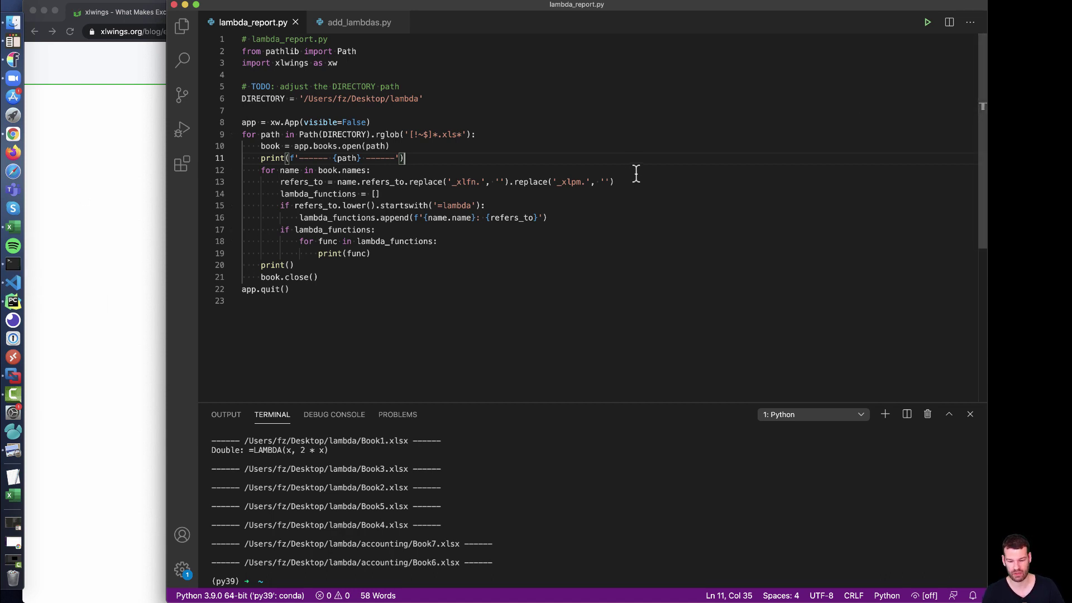
{"action": "left_click", "coordinate": [926, 25]}
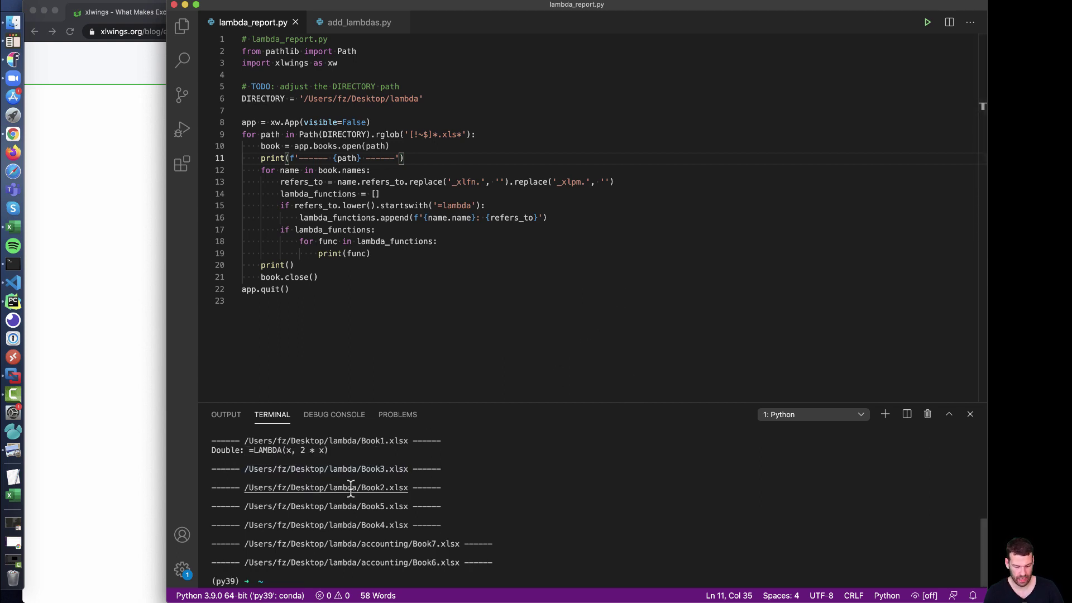
{"action": "left_click_drag", "start_coordinate": [343, 450], "coordinate": [167, 451]}
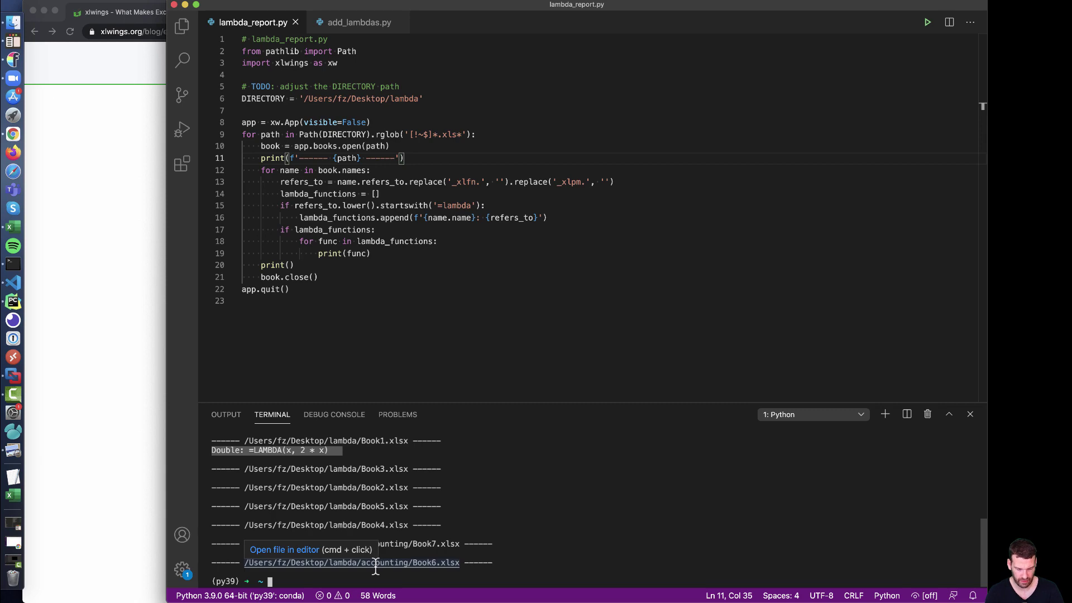
{"action": "left_click", "coordinate": [352, 30]}
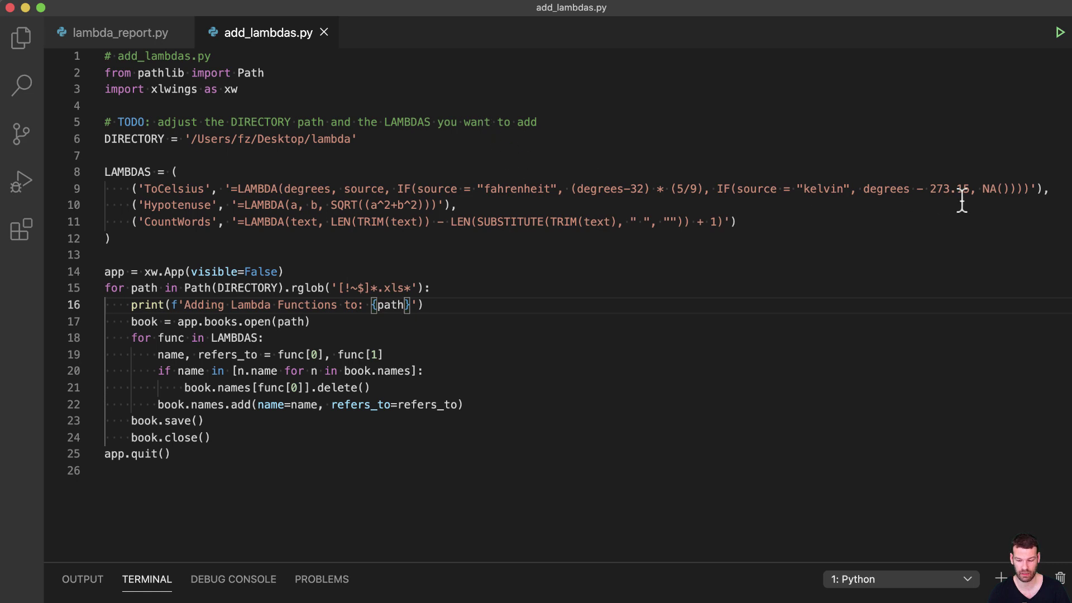
{"action": "left_click_drag", "start_coordinate": [1045, 188], "coordinate": [46, 194]}
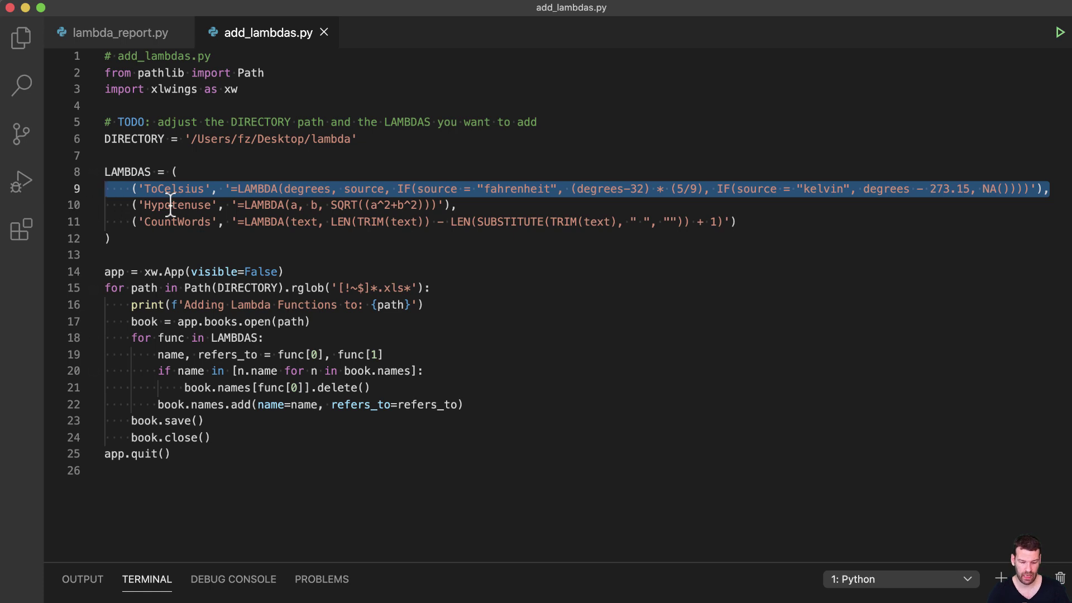
{"action": "left_click", "coordinate": [170, 226]}
{"action": "left_click_drag", "start_coordinate": [743, 222], "coordinate": [34, 222]}
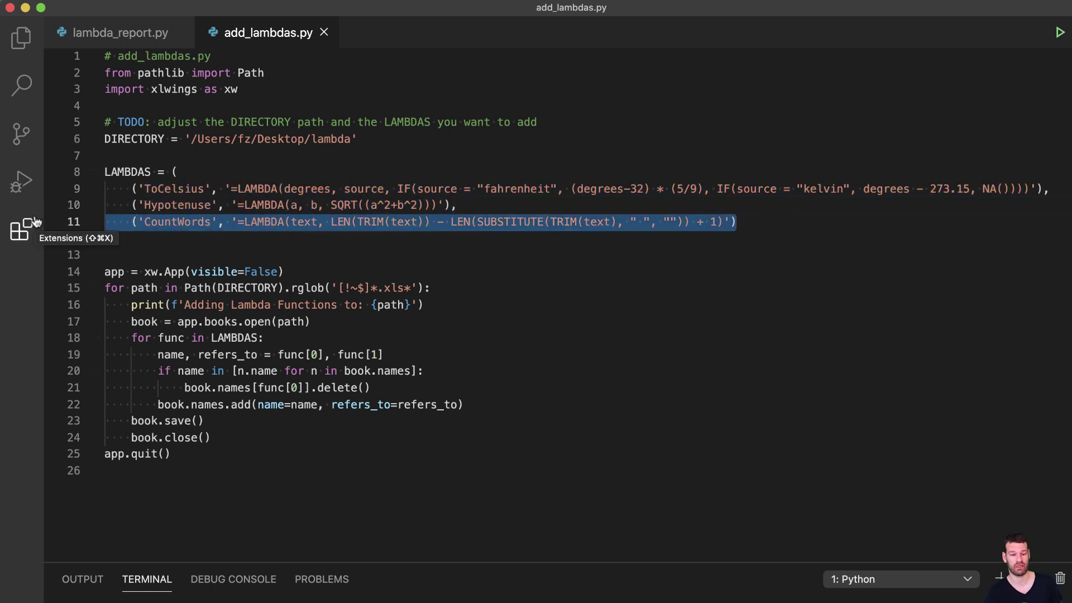
{"action": "key", "text": "shift+Up"}
{"action": "key", "text": "shift+Up"}
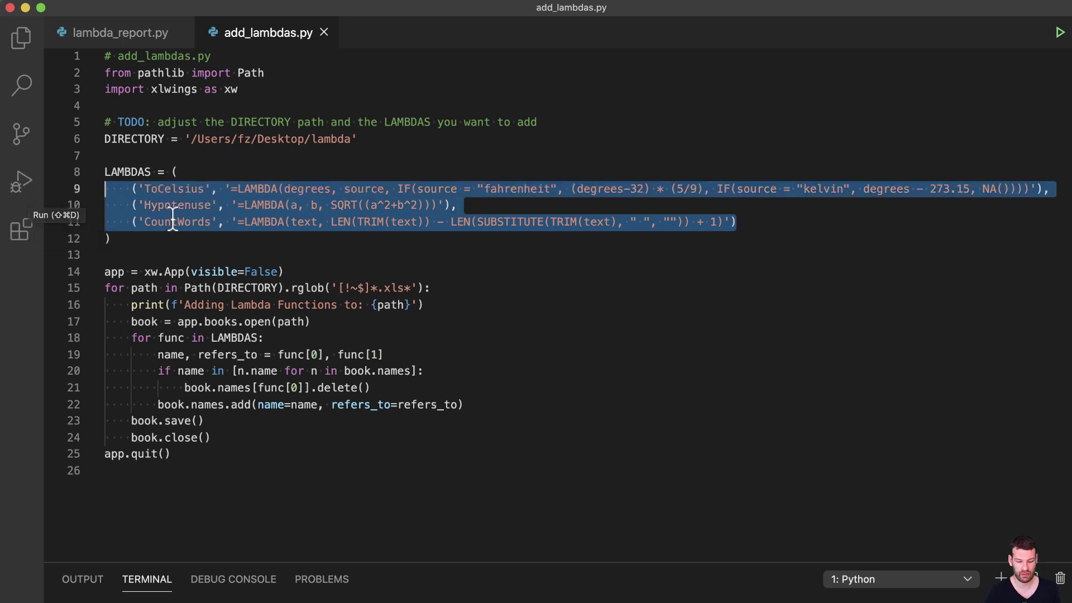
{"action": "double_click", "coordinate": [171, 188]}
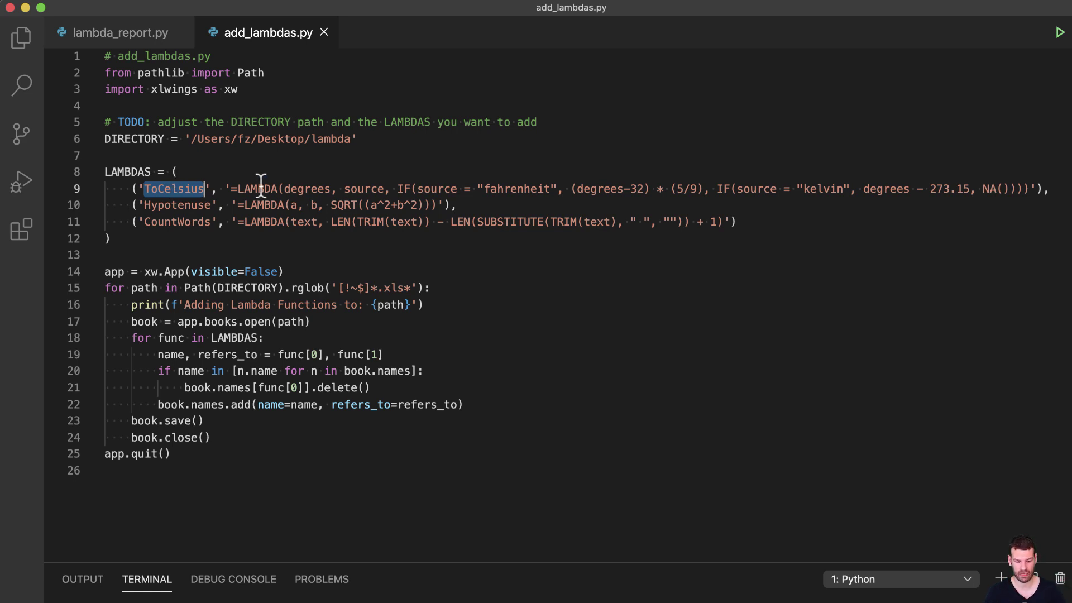
{"action": "left_click_drag", "start_coordinate": [238, 189], "coordinate": [1029, 190]}
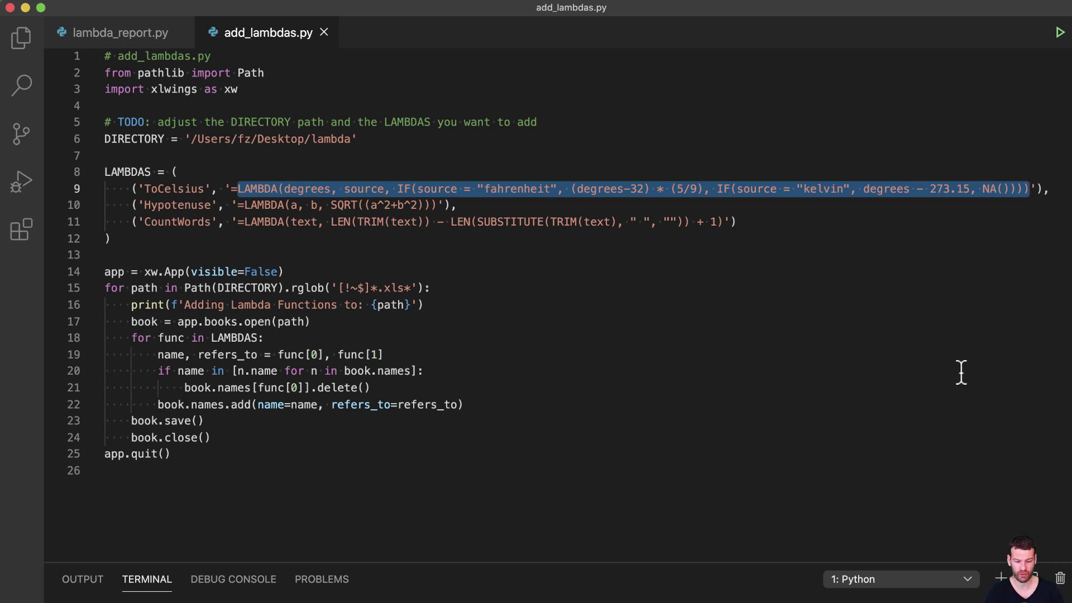
{"action": "left_click", "coordinate": [536, 319]}
{"action": "left_click", "coordinate": [368, 140]}
{"action": "left_click_drag", "start_coordinate": [368, 140], "coordinate": [186, 139]}
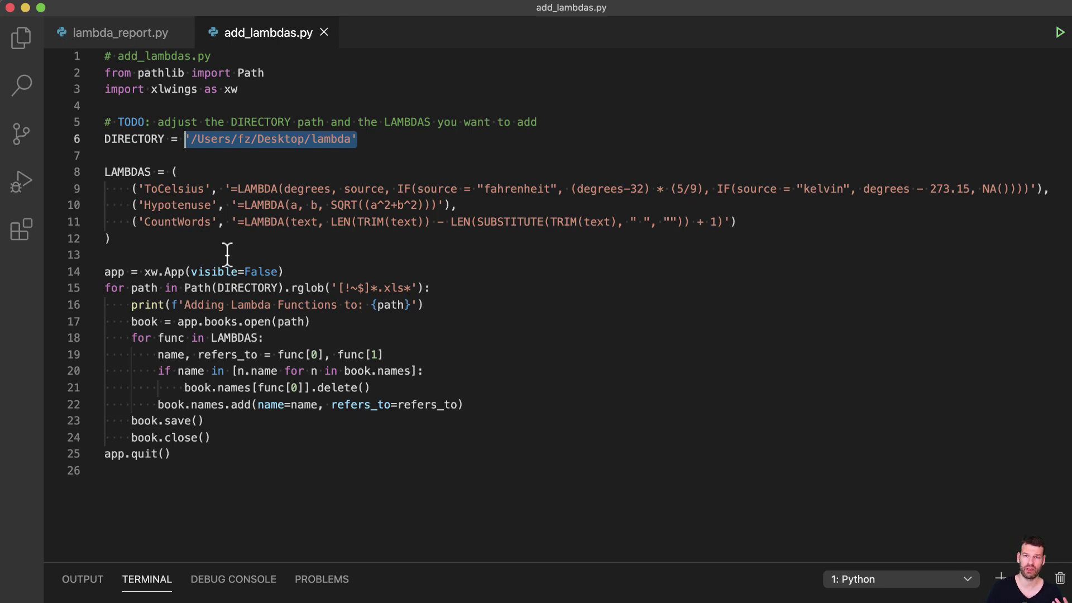
Execute add_lambdas.py to add ToCelsius, Hypotenuse and CountWords to Book1–Book7
{"action": "left_click", "coordinate": [784, 273]}
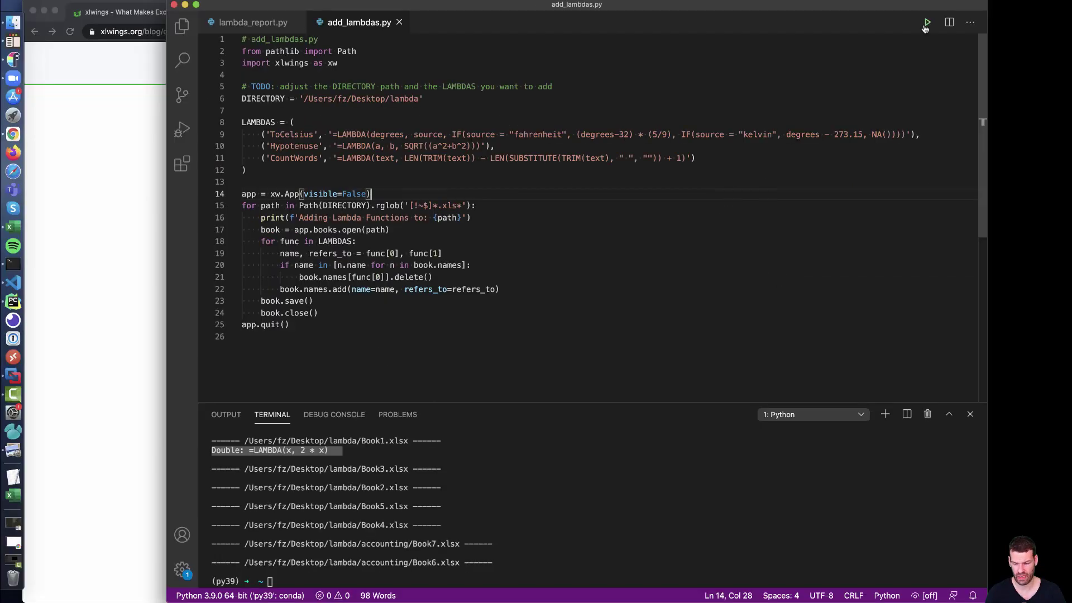
{"action": "left_click", "coordinate": [1059, 32]}
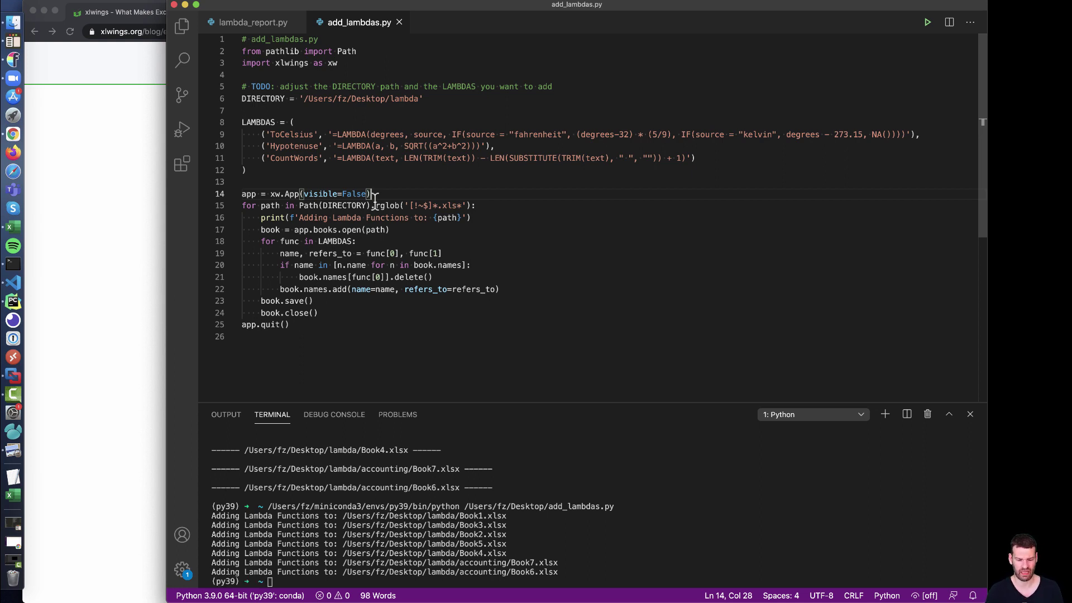
{"action": "mouse_move", "coordinate": [375, 206]}
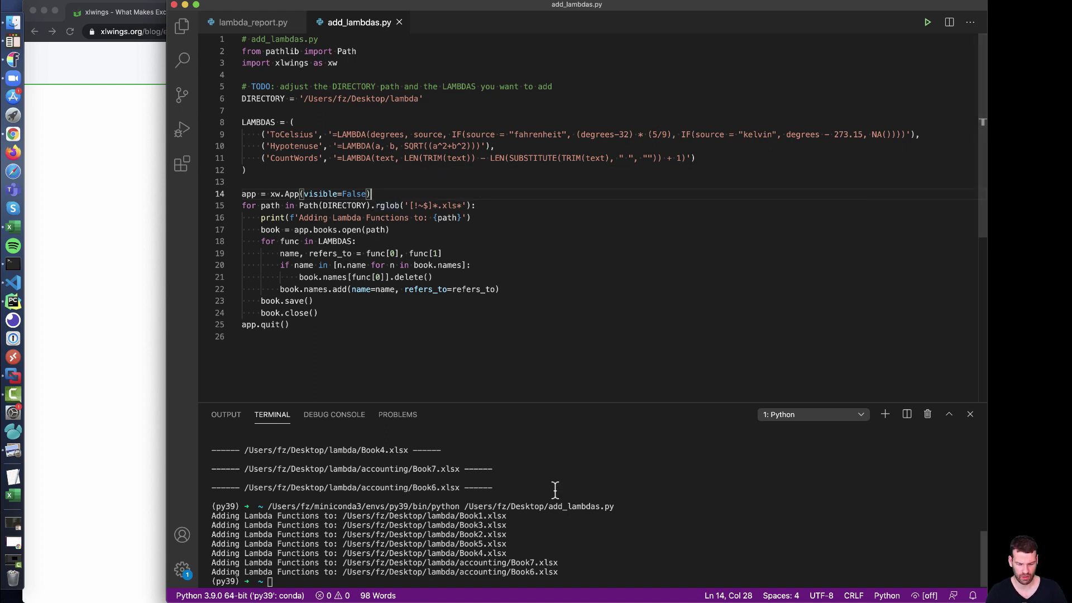
Open Book7 from the accounting subfolder and enter 12 in A1 and kelvin in B1
{"action": "left_click", "coordinate": [13, 23]}
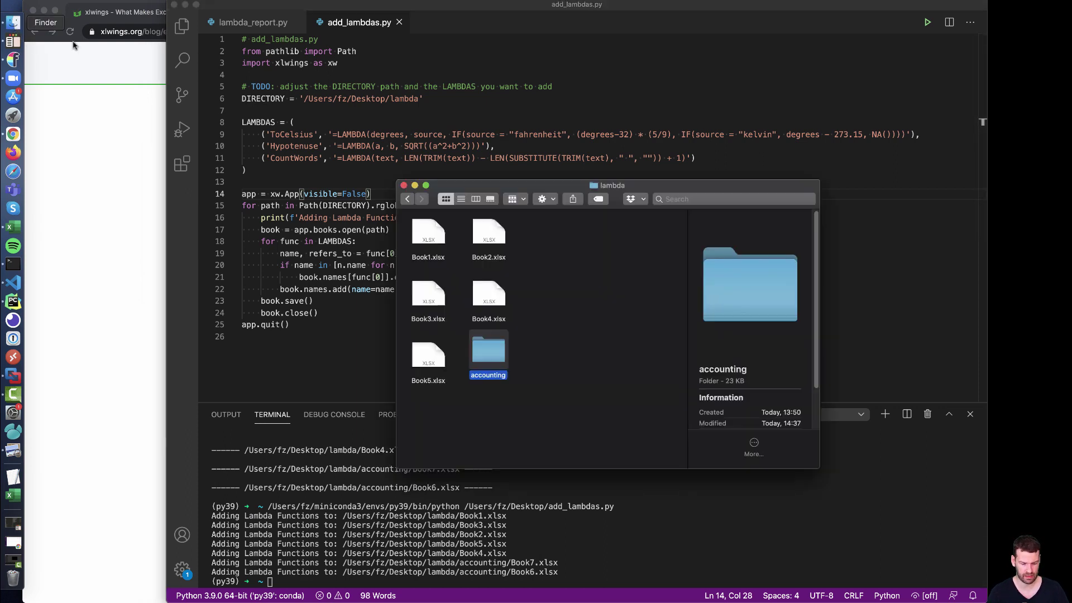
{"action": "double_click", "coordinate": [493, 355]}
{"action": "double_click", "coordinate": [490, 233]}
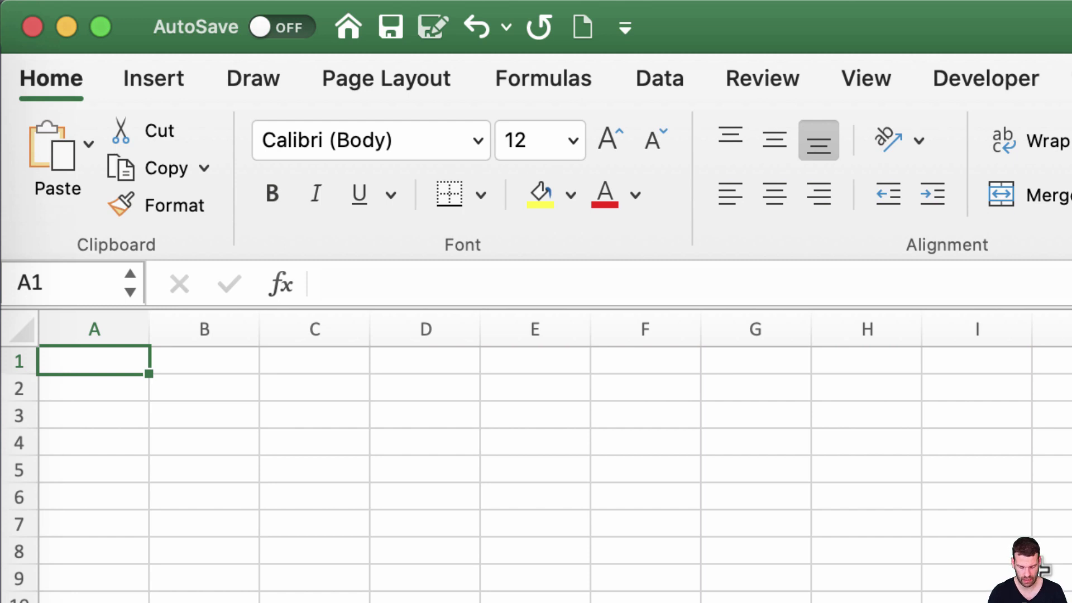
{"action": "type", "text": "12"}
{"action": "key", "text": "Tab"}
{"action": "type", "text": "kelvin"}
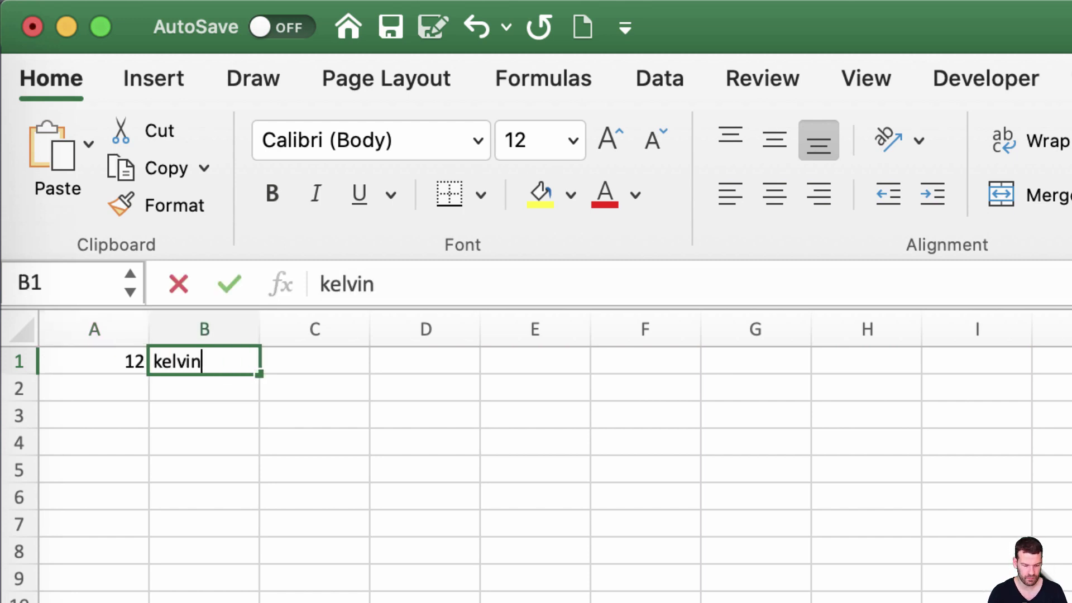
{"action": "key", "text": "Tab"}
Enter =ToCelsius(A1,B1) in C1 to get -261.15, then open the defined names list
{"action": "type", "text": "=To"}
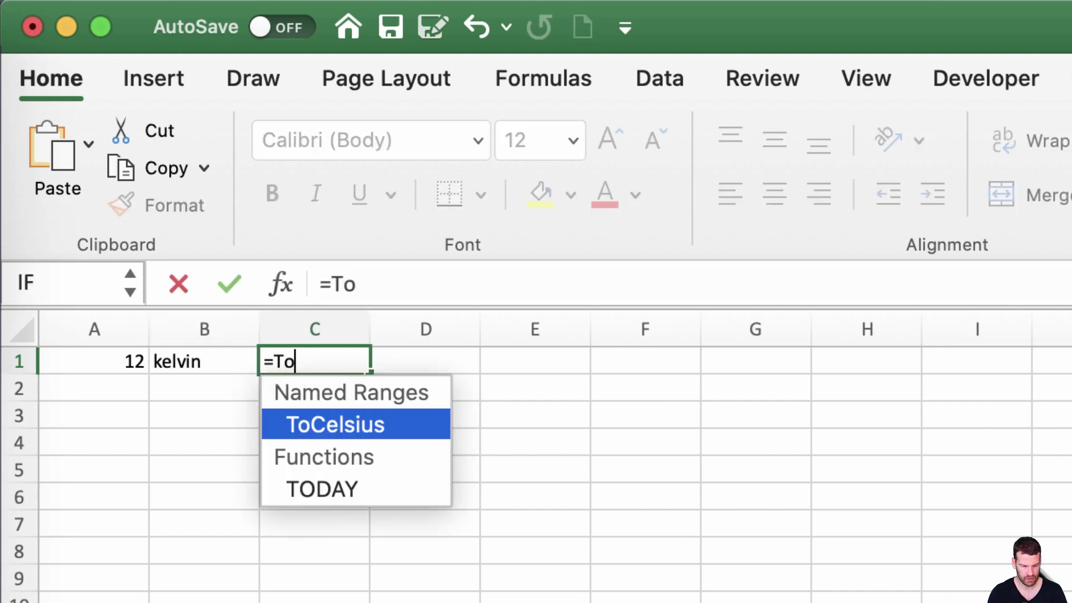
{"action": "type", "text": "Celsius("}
{"action": "key", "text": "Left"}
{"action": "key", "text": "Left"}
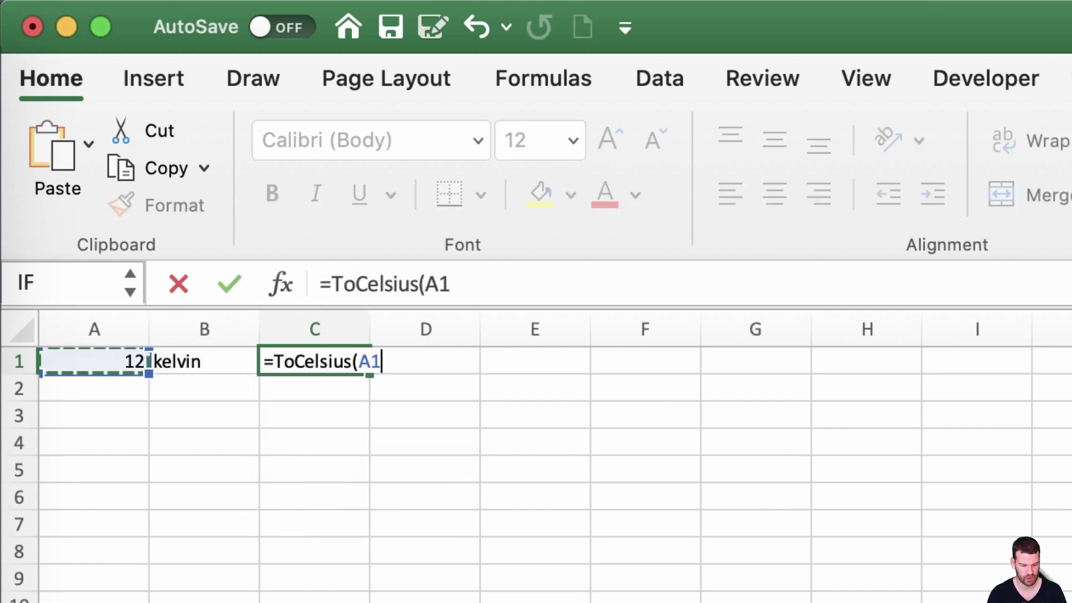
{"action": "type", "text": ","}
{"action": "key", "text": "Left"}
{"action": "key", "text": "Return"}
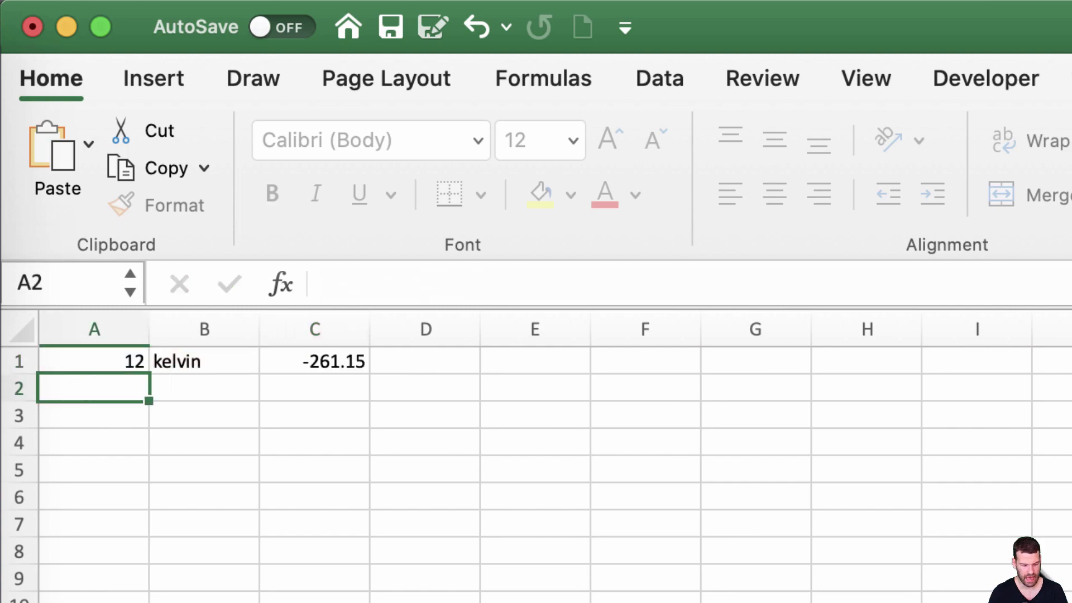
{"action": "left_click", "coordinate": [592, 78]}
{"action": "left_click", "coordinate": [565, 77]}
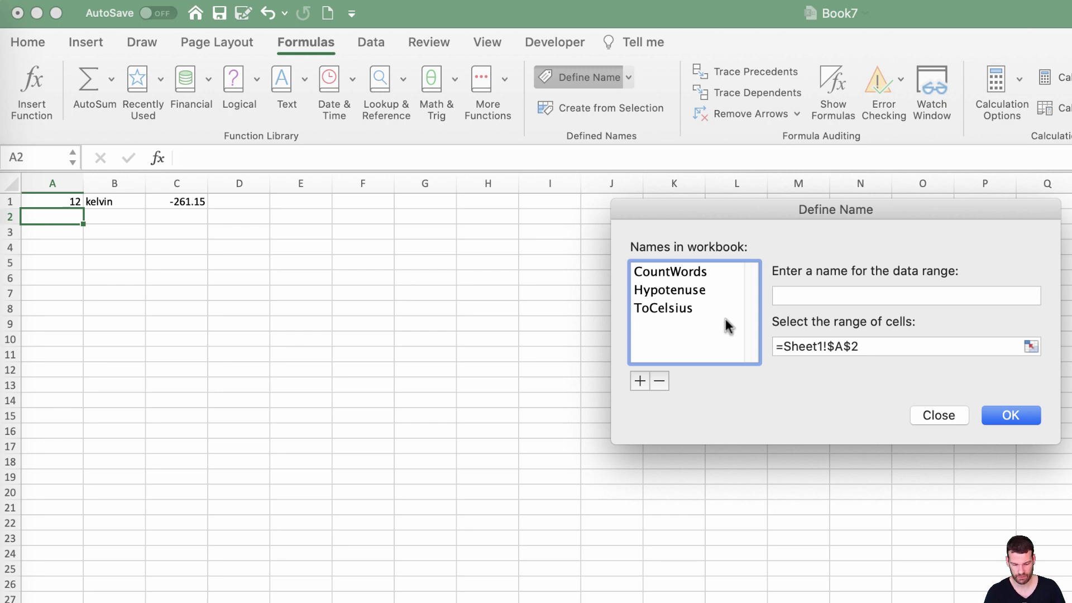
Inspect ToCelsius's Refers to formula and its fahrenheit factor, then close the names dialog discarding edits
{"action": "left_click", "coordinate": [937, 414]}
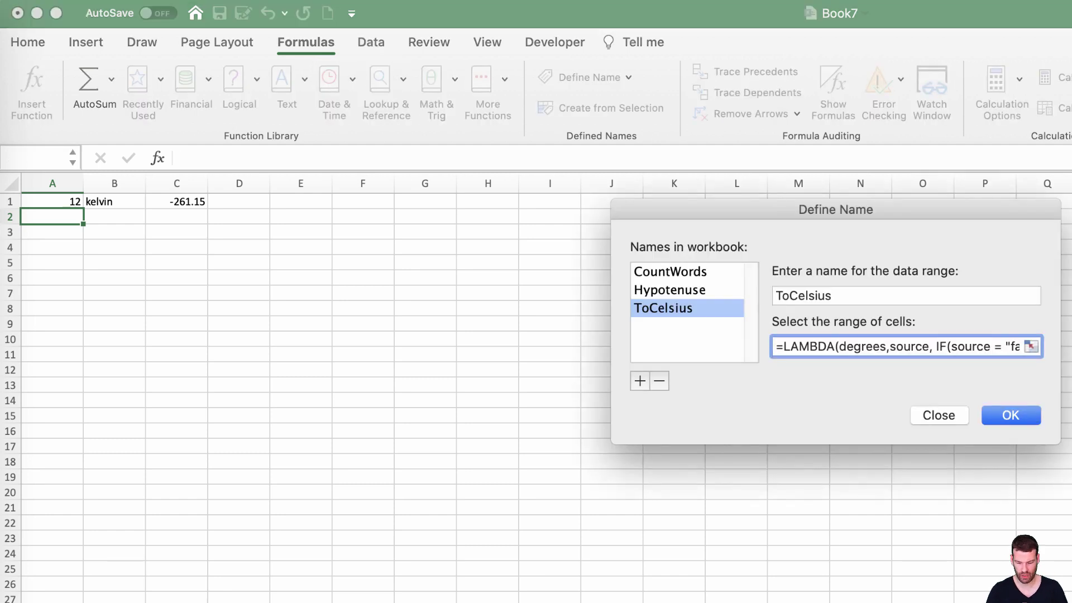
{"action": "key", "text": "Right"}
{"action": "key", "text": "Right"}
{"action": "key", "text": "Right"}
{"action": "key", "text": "Right"}
{"action": "key", "text": "Right"}
{"action": "key", "text": "Right"}
{"action": "key", "text": "Right"}
{"action": "key", "text": "Right"}
{"action": "key", "text": "Right"}
{"action": "key", "text": "Right"}
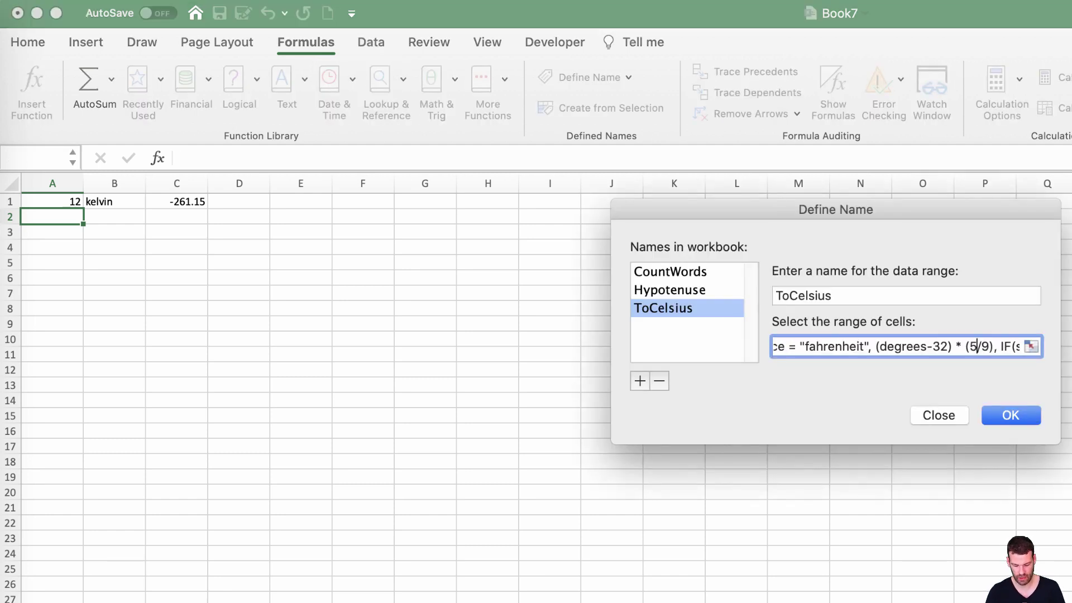
{"action": "key", "text": "BackSpace"}
{"action": "type", "text": "9+"}
{"action": "key", "text": "Right"}
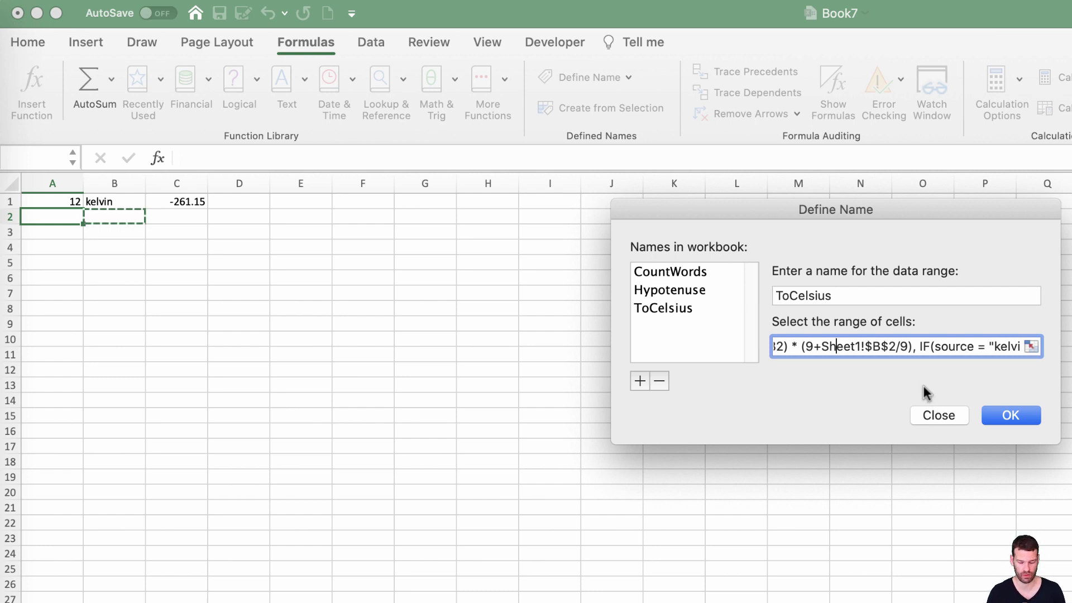
{"action": "left_click", "coordinate": [938, 419]}
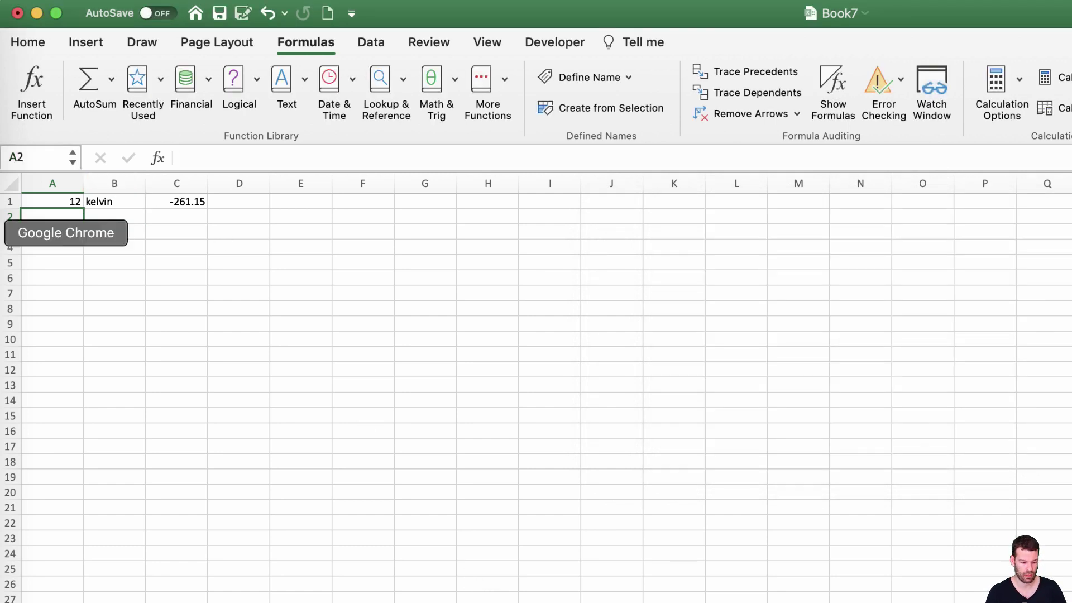
In xltrail, view Sheet1 of temperature.xlsx with column C widened, then return to the overview
{"action": "left_click", "coordinate": [3, 233]}
{"action": "left_click", "coordinate": [247, 13]}
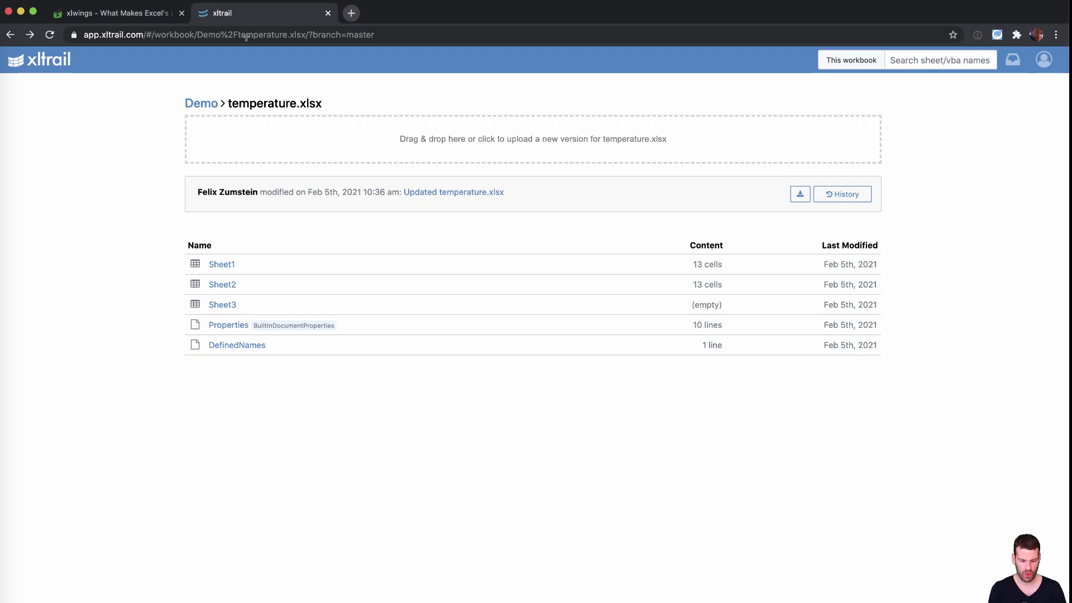
{"action": "left_click", "coordinate": [222, 265]}
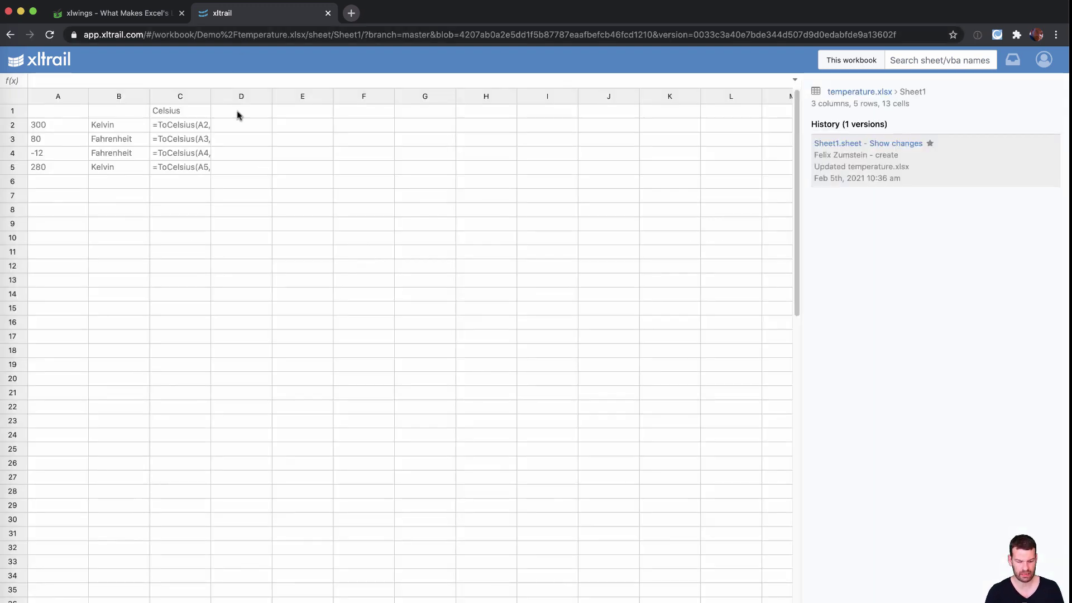
{"action": "left_click_drag", "start_coordinate": [209, 96], "coordinate": [274, 97]}
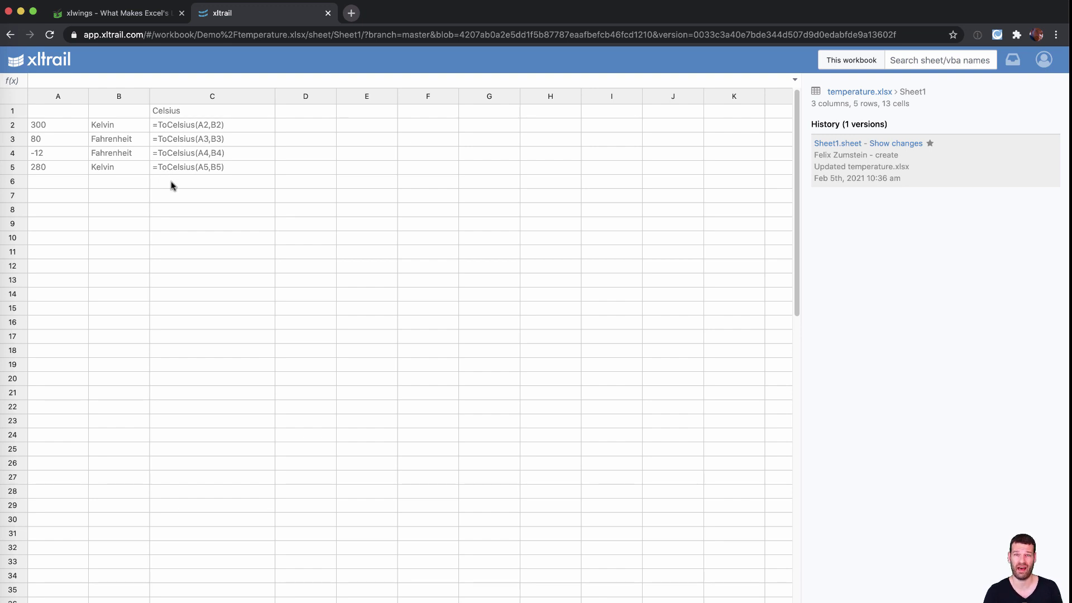
{"action": "left_click", "coordinate": [10, 35]}
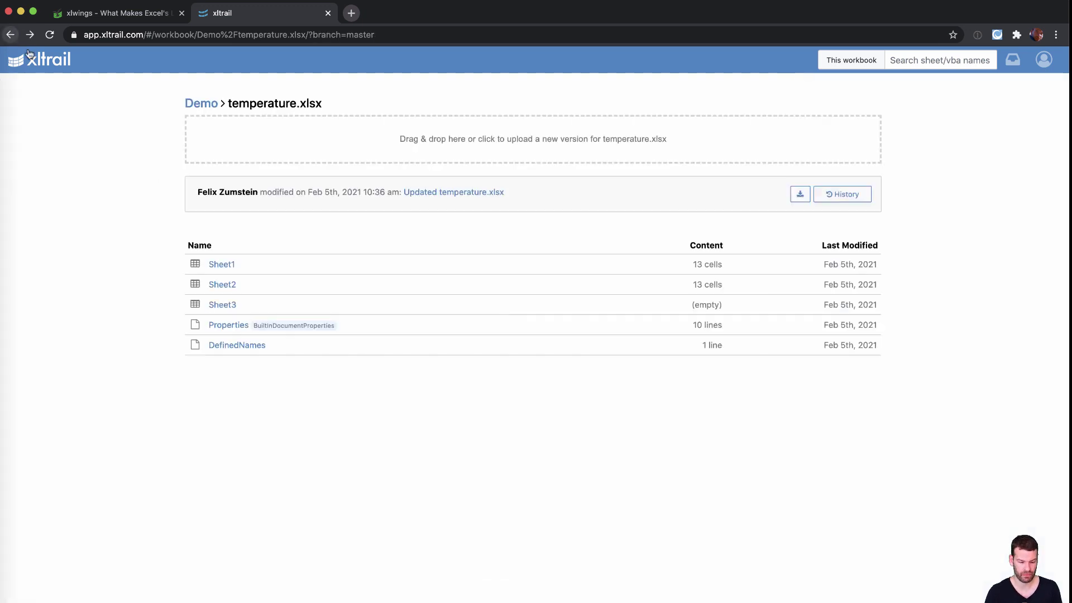
{"action": "left_click", "coordinate": [245, 346]}
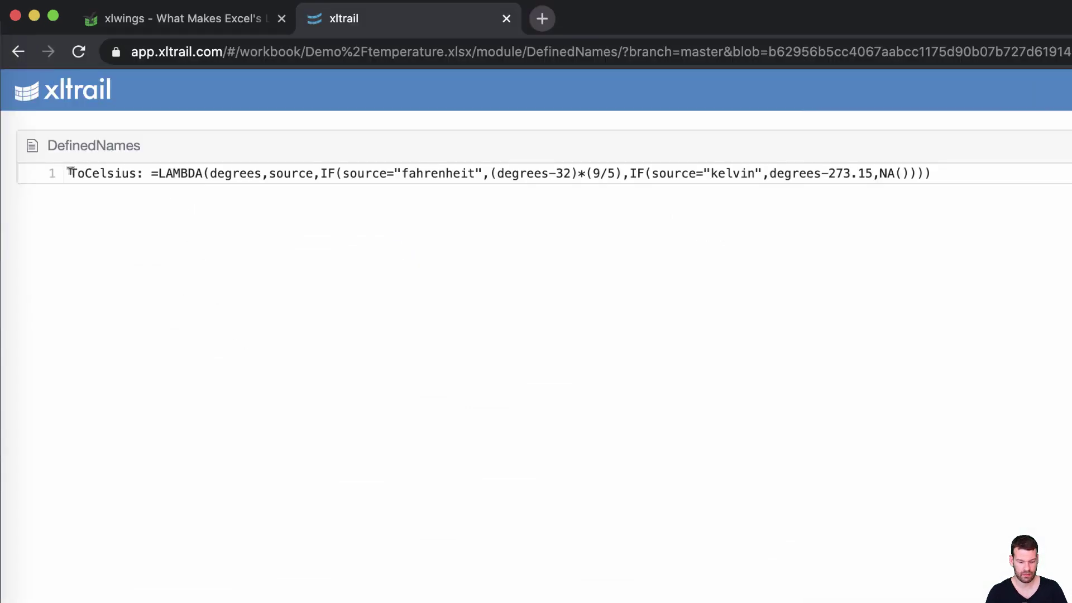
{"action": "left_click_drag", "start_coordinate": [69, 173], "coordinate": [999, 177]}
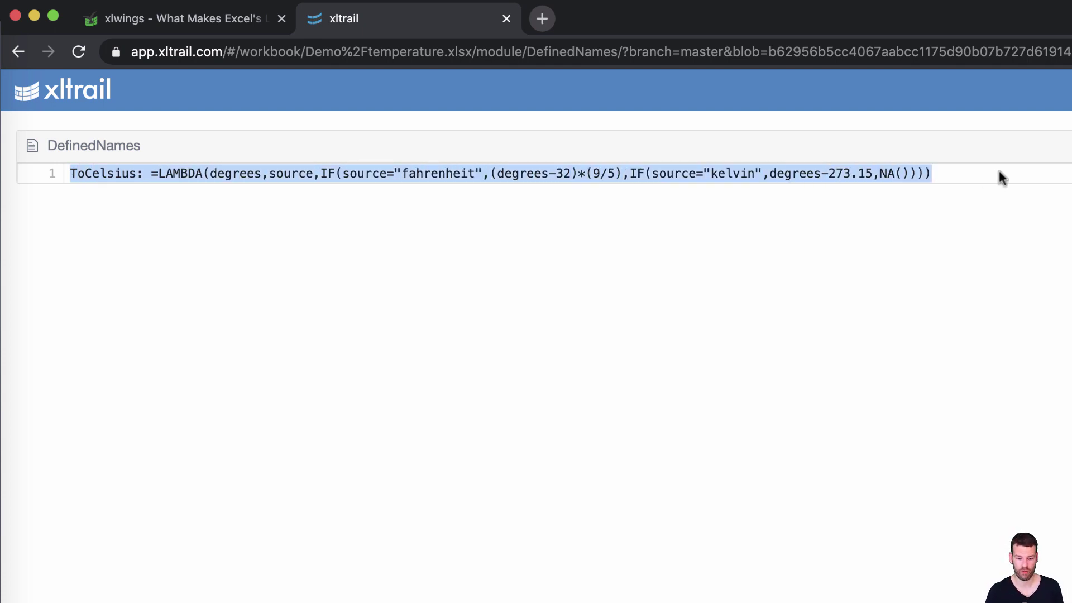
{"action": "left_click", "coordinate": [620, 185]}
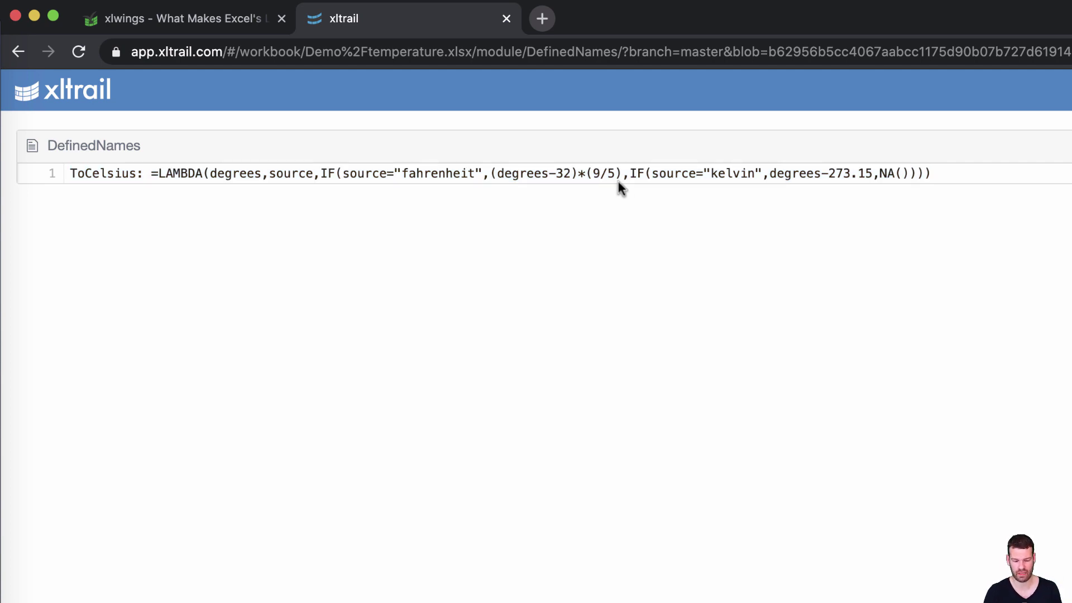
{"action": "left_click_drag", "start_coordinate": [616, 173], "coordinate": [586, 173]}
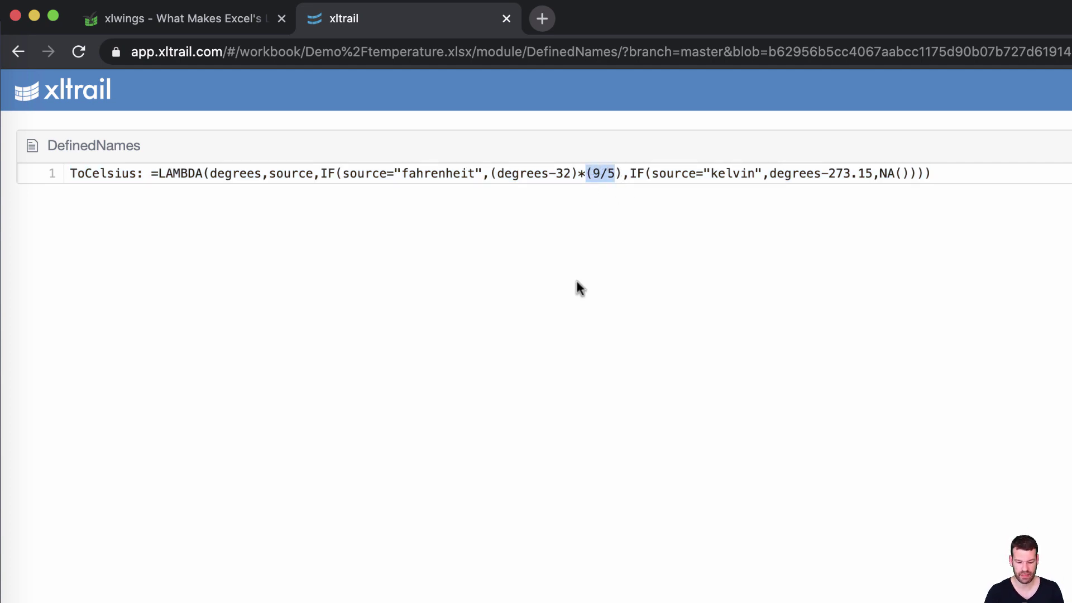
{"action": "left_click", "coordinate": [595, 303]}
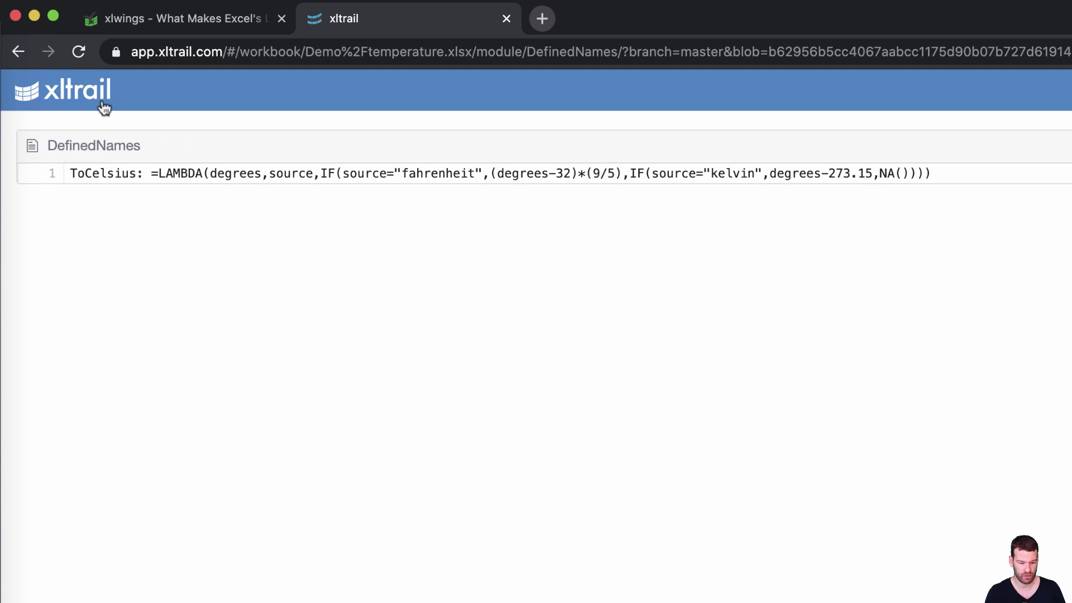
{"action": "left_click", "coordinate": [18, 58]}
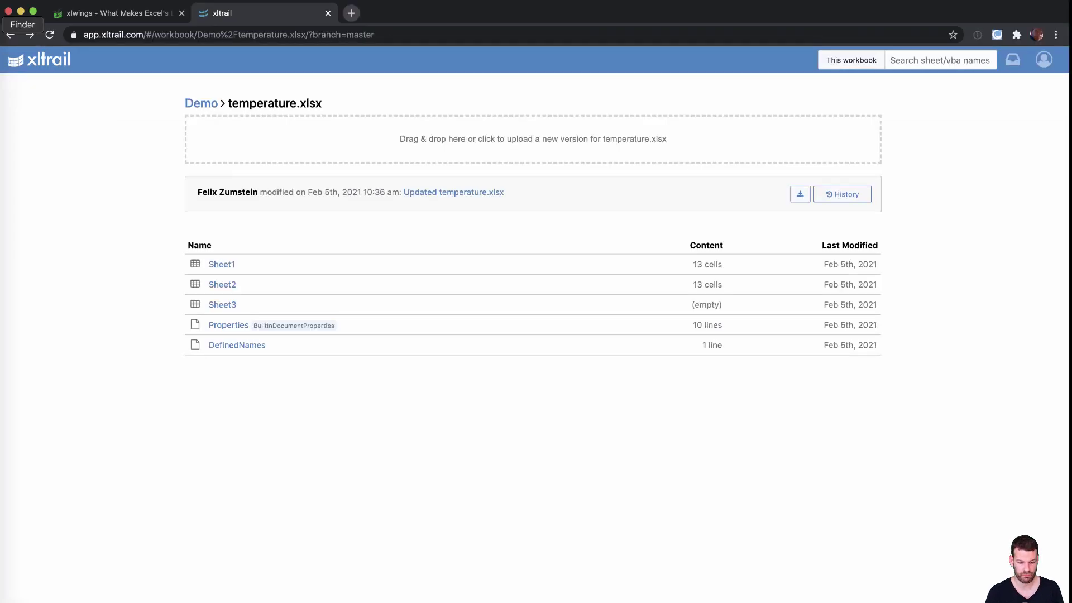
Drop temperature_v2.xlsx from the Desktop folder onto xltrail's upload zone
{"action": "key", "text": "super+alt+space"}
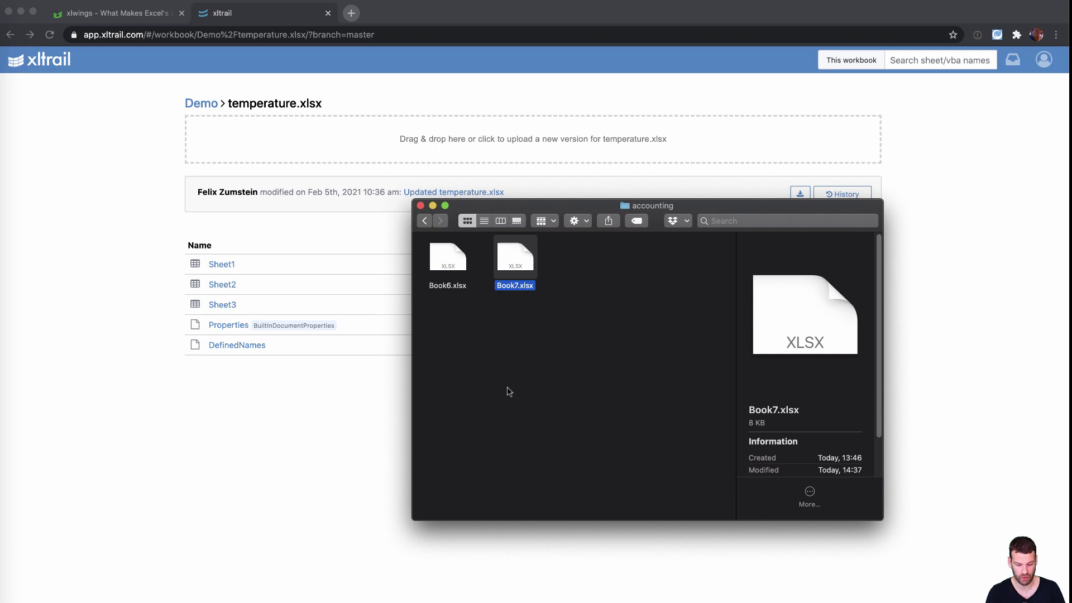
{"action": "left_click", "coordinate": [509, 392]}
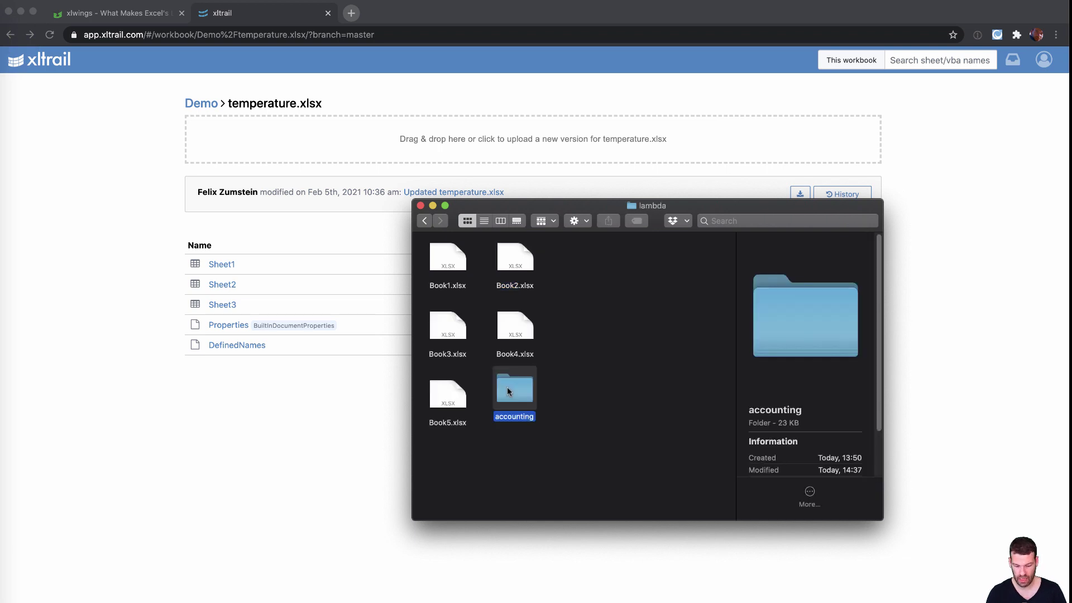
{"action": "key", "text": "super+Up"}
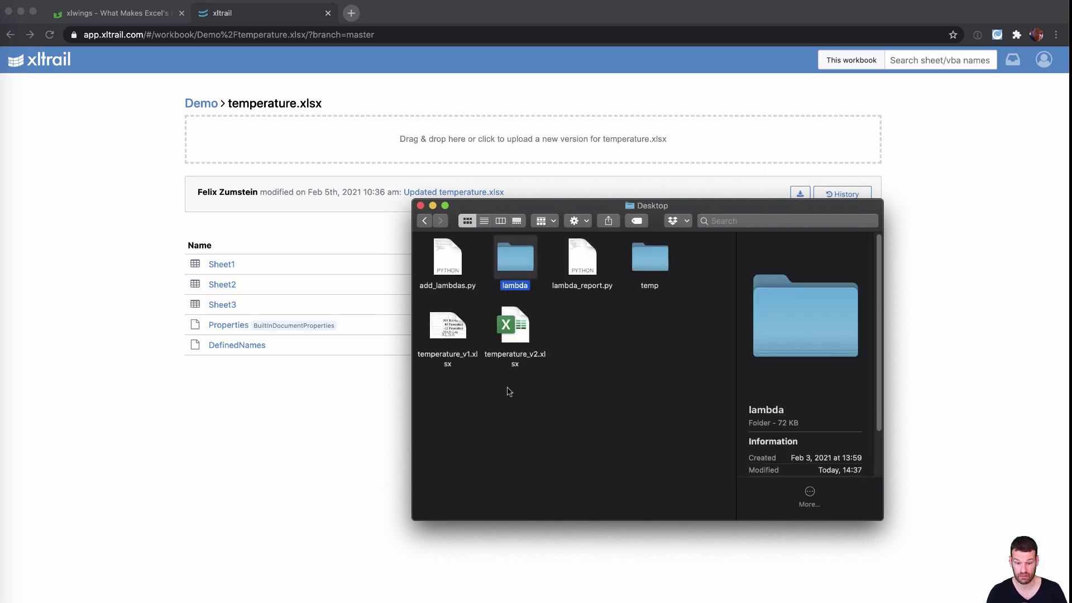
{"action": "left_click", "coordinate": [447, 335]}
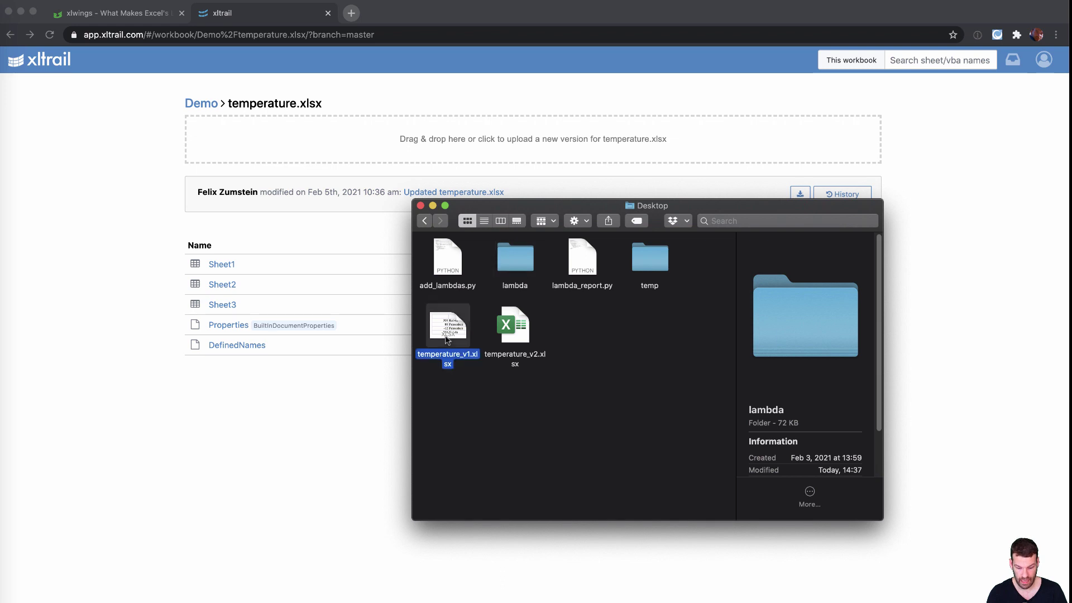
{"action": "left_click", "coordinate": [524, 335]}
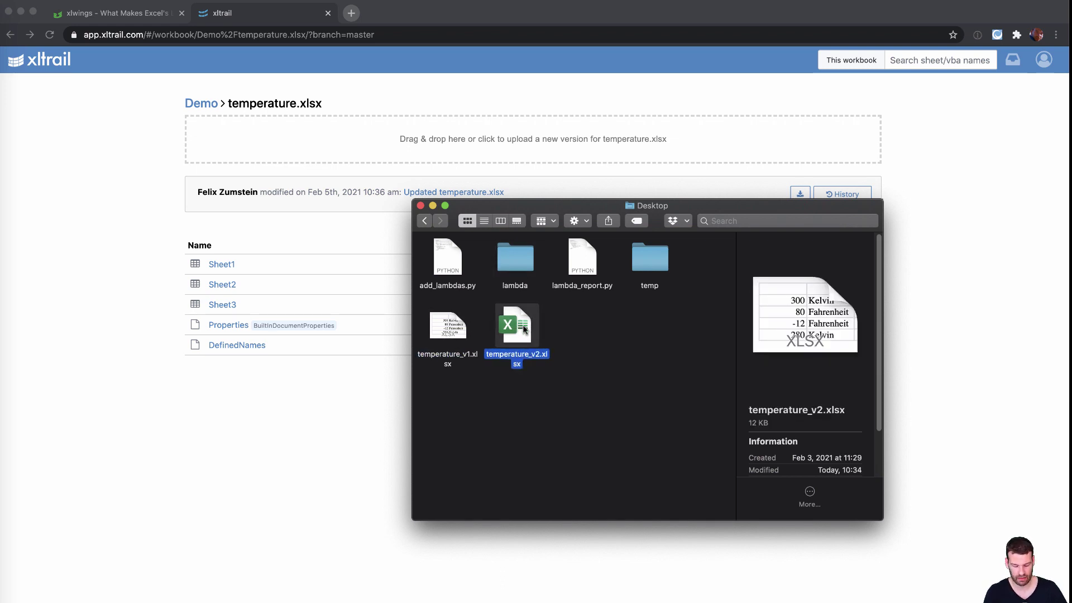
{"action": "left_click_drag", "start_coordinate": [523, 333], "coordinate": [377, 144]}
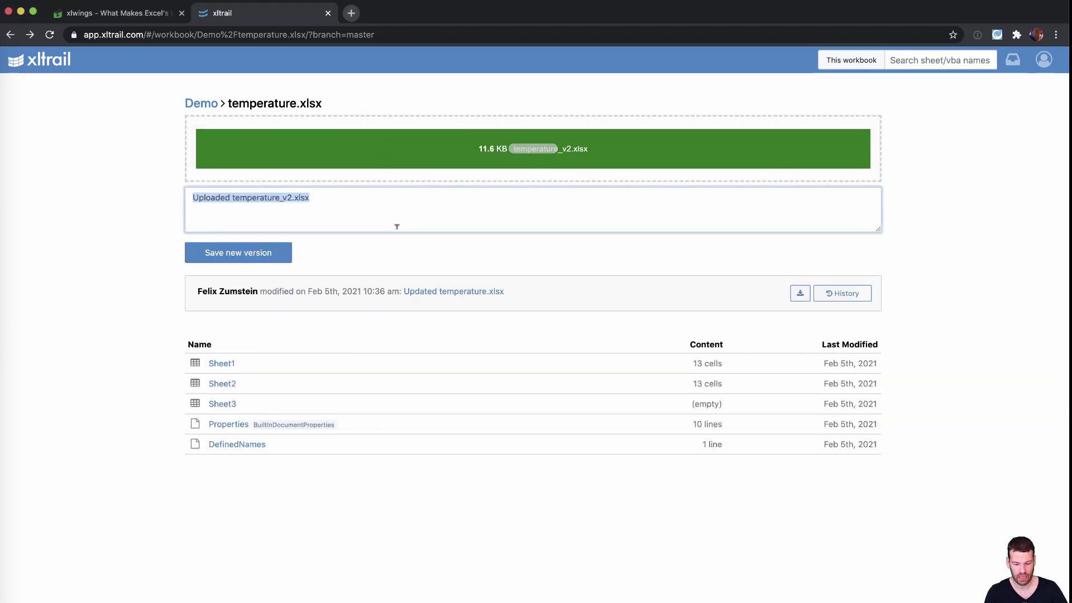
Enter the message 'Fixed fahrenheit forumula (lambda)' and save the new version
{"action": "type", "text": "Fix"}
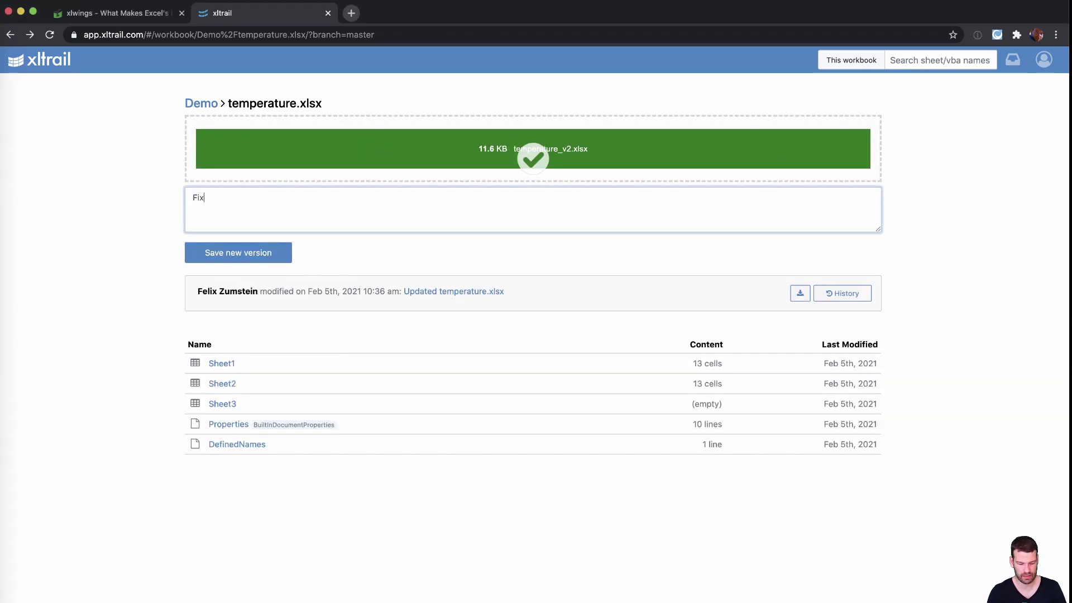
{"action": "type", "text": "ed fah"}
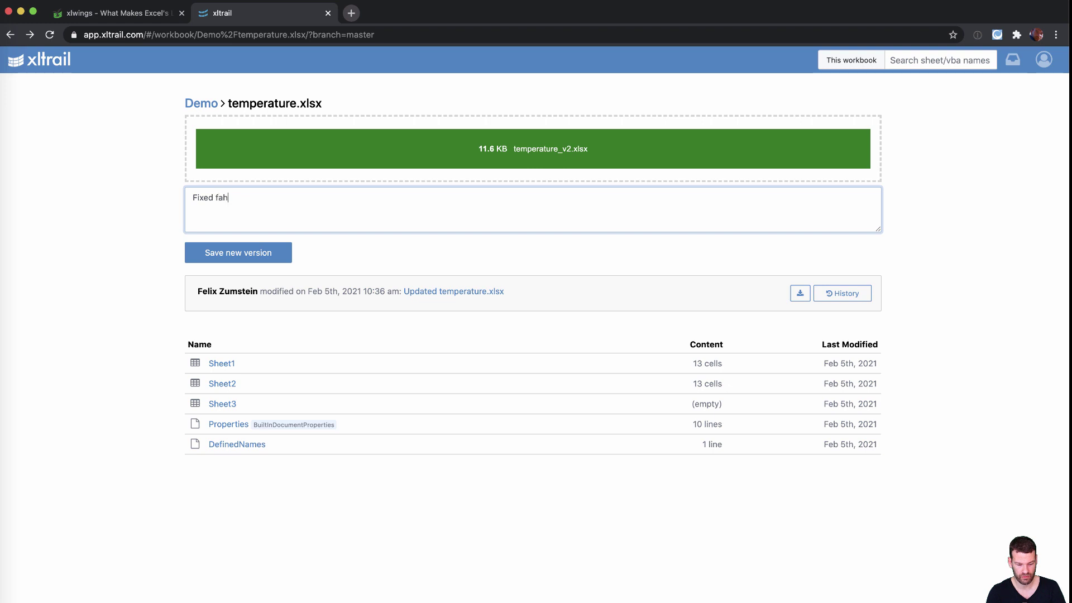
{"action": "type", "text": "renheit forumula ("}
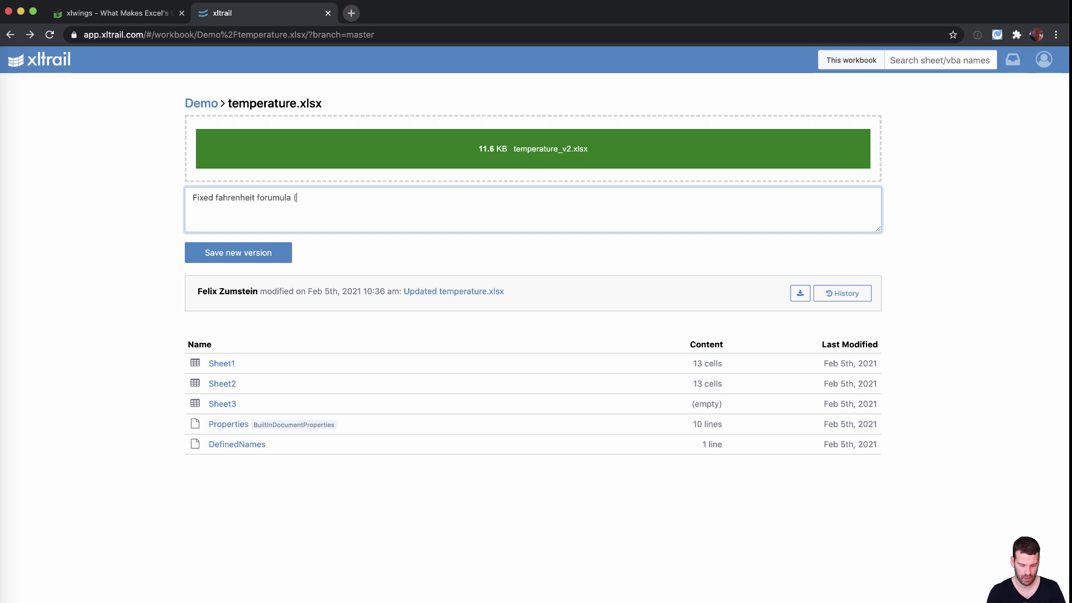
{"action": "type", "text": "lambda)"}
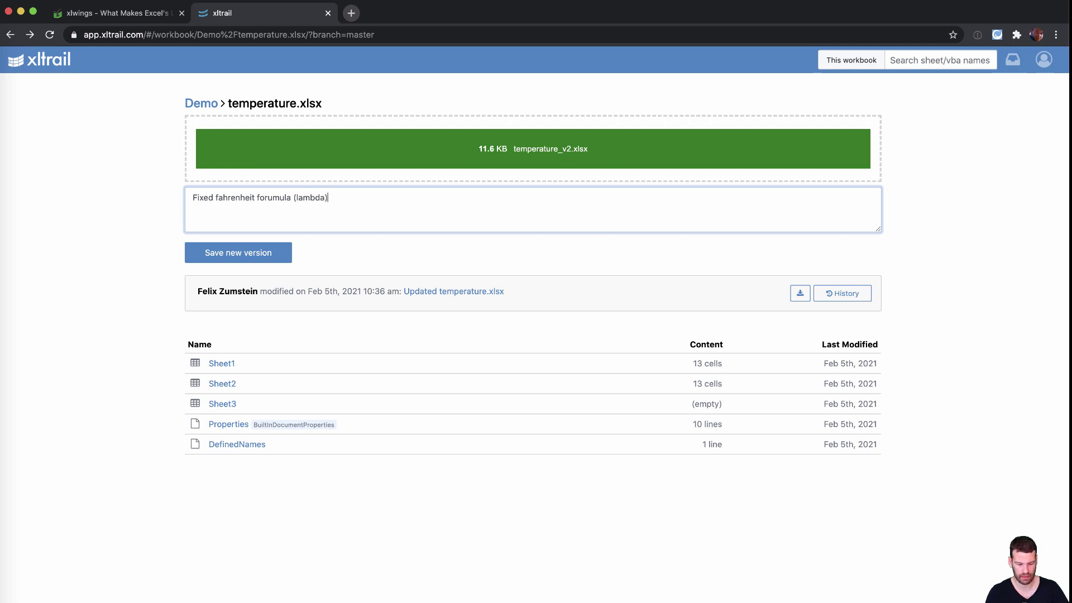
{"action": "left_click", "coordinate": [291, 253]}
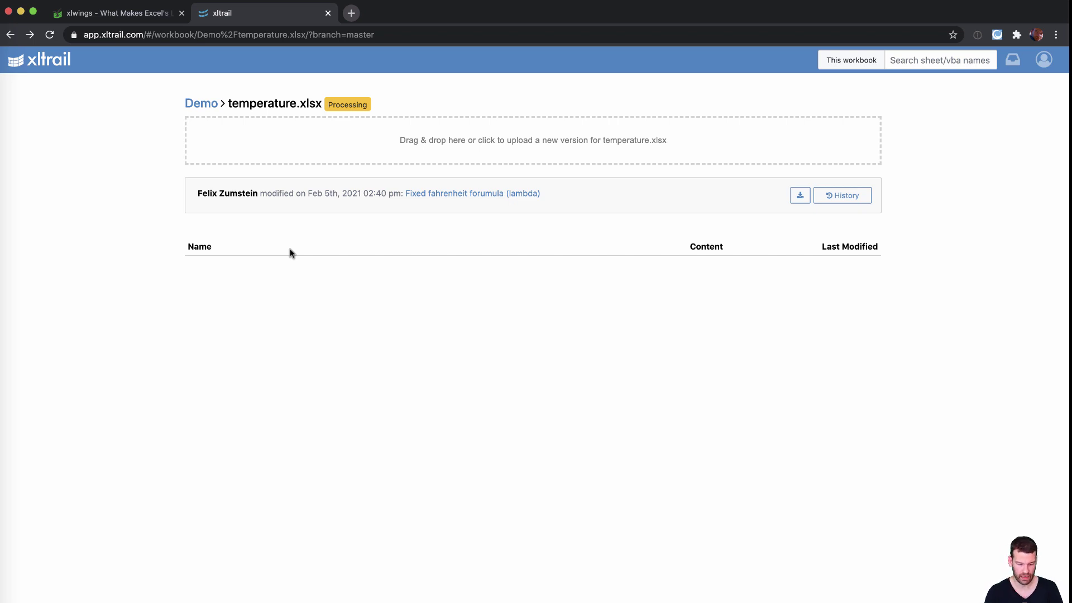
Open the 'Fixed fahrenheit forumula (lambda)' diff and inspect the ToCelsius 9/5-to-5/9 change
{"action": "left_click", "coordinate": [503, 193]}
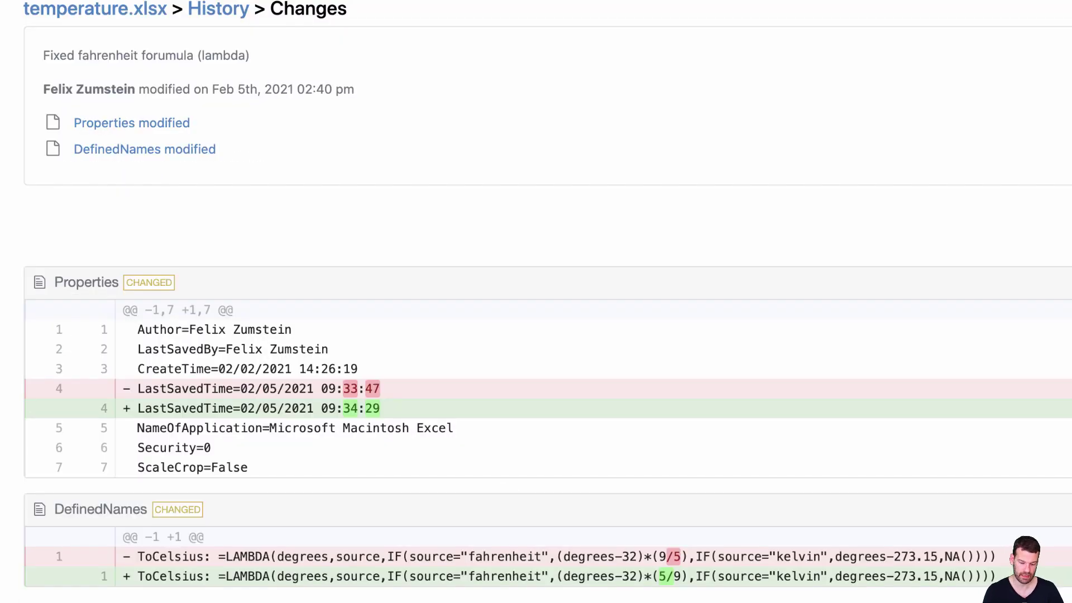
{"action": "left_click_drag", "start_coordinate": [910, 572], "coordinate": [298, 557]}
{"action": "left_click", "coordinate": [504, 569]}
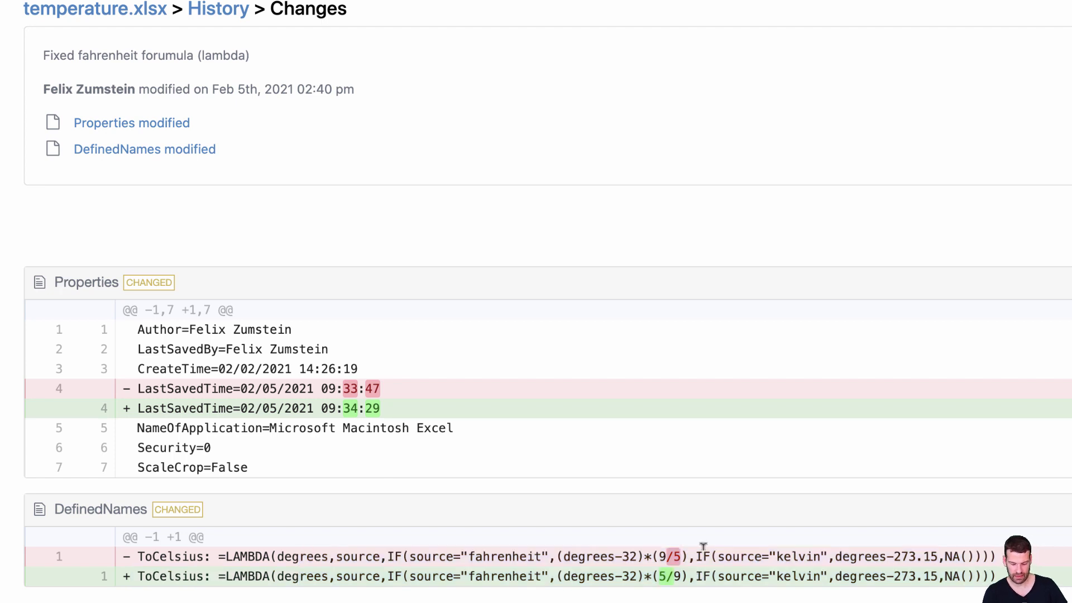